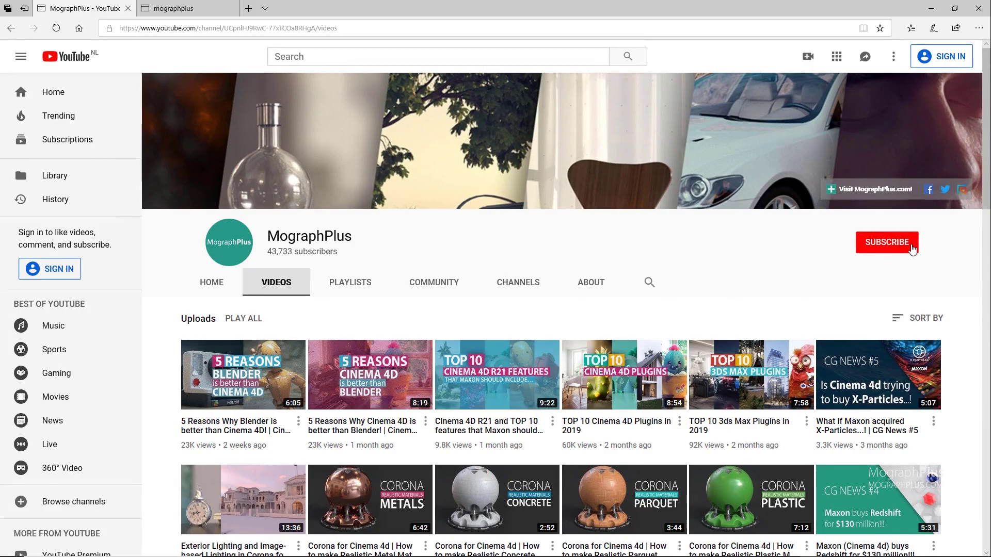
# - Advance the mographplus.com featured-course slider twice to the Arnold 5 for Maya course and scroll down
pyautogui.scroll(-3, 668, 309)
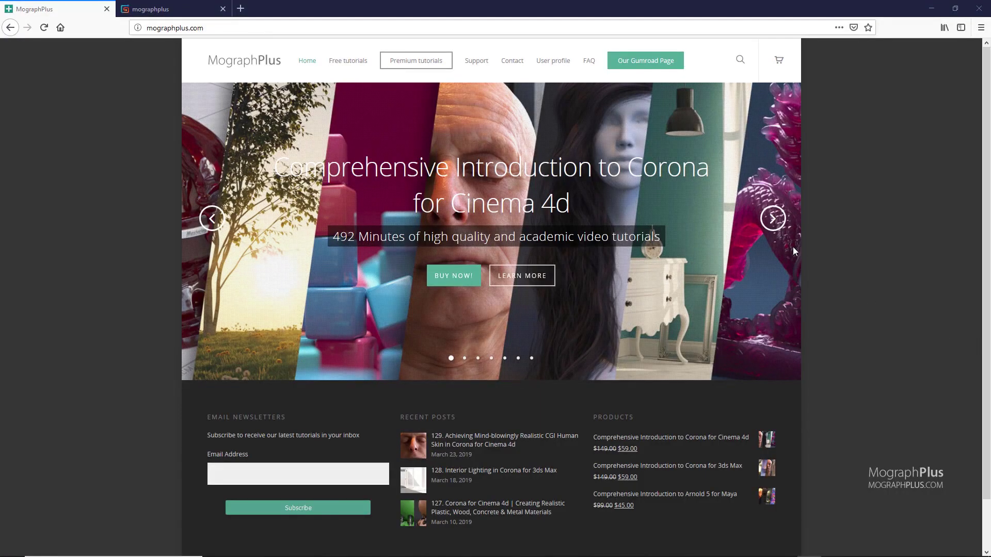
pyautogui.click(765, 219)
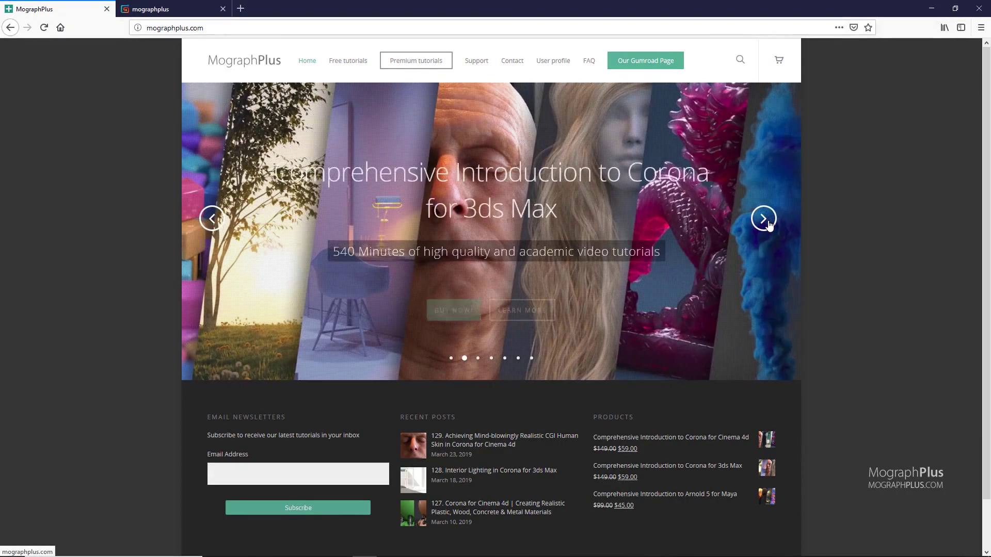
pyautogui.click(766, 220)
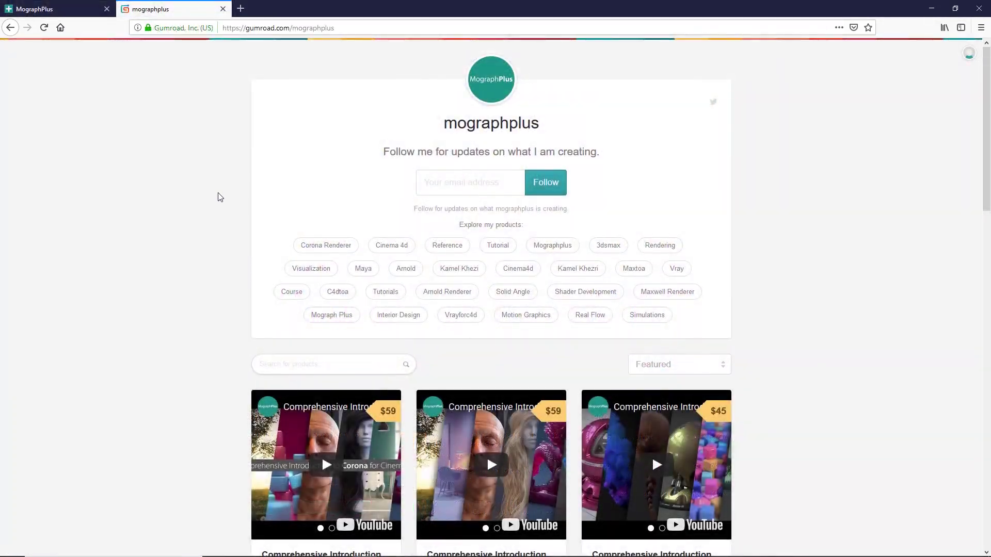
pyautogui.scroll(-4, 217, 196)
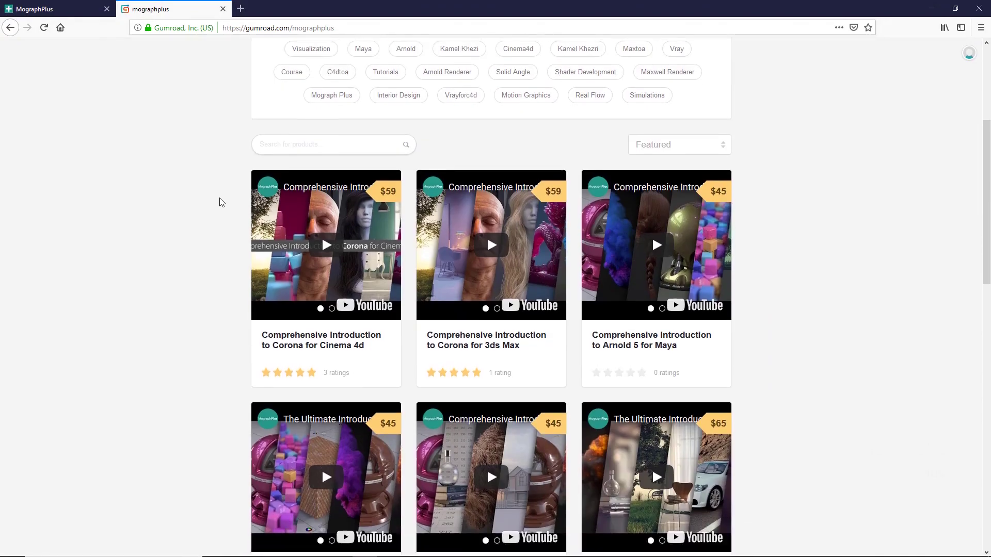
pyautogui.scroll(-3, 220, 202)
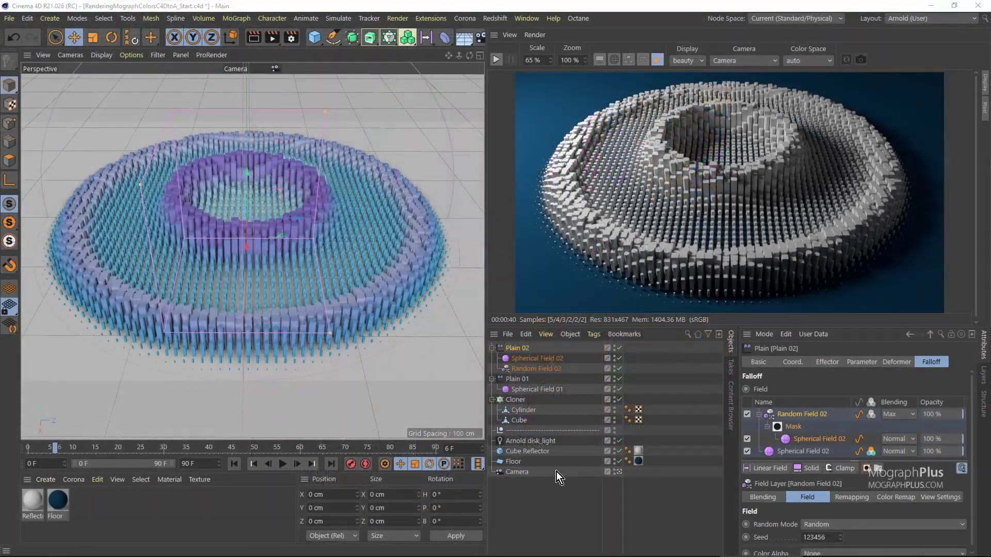
pyautogui.click(514, 399)
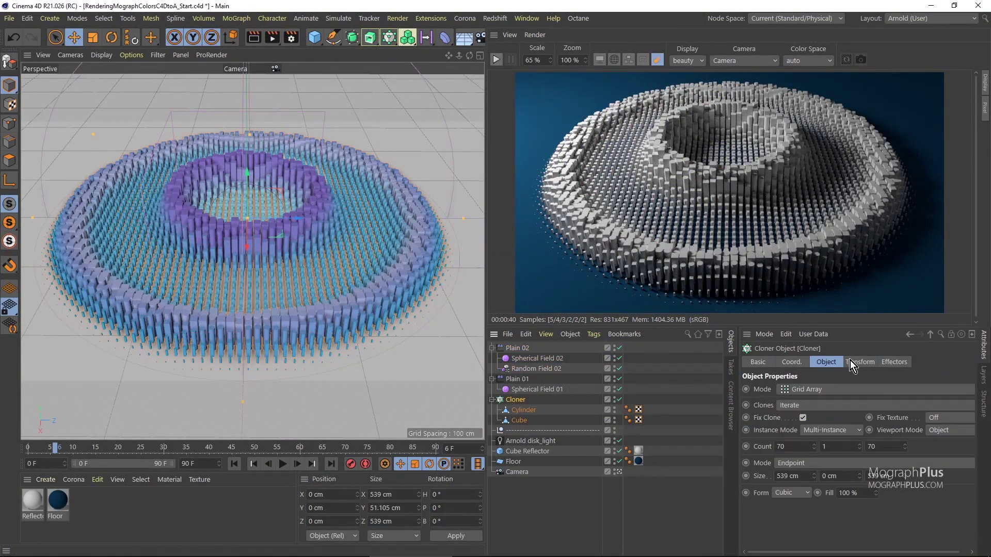
pyautogui.click(539, 390)
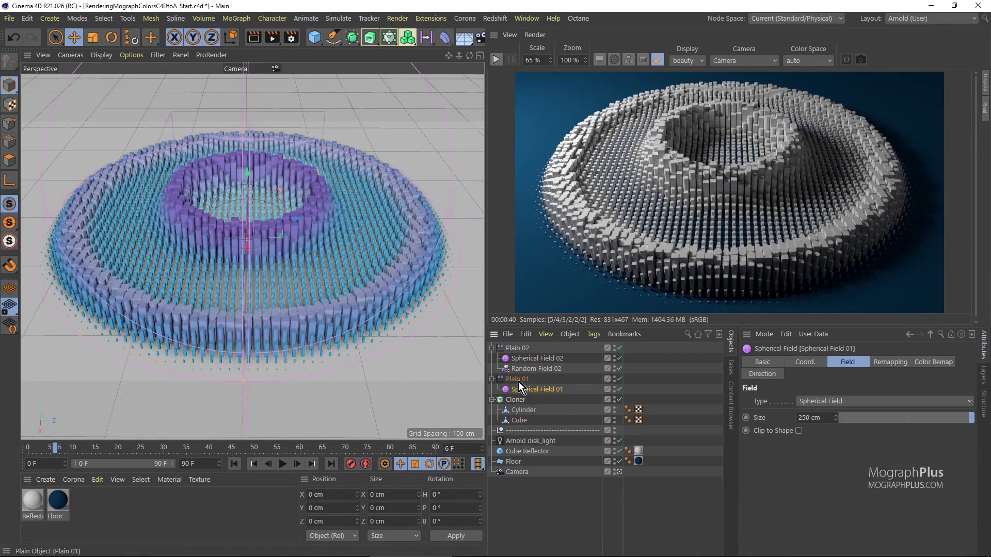
pyautogui.click(940, 363)
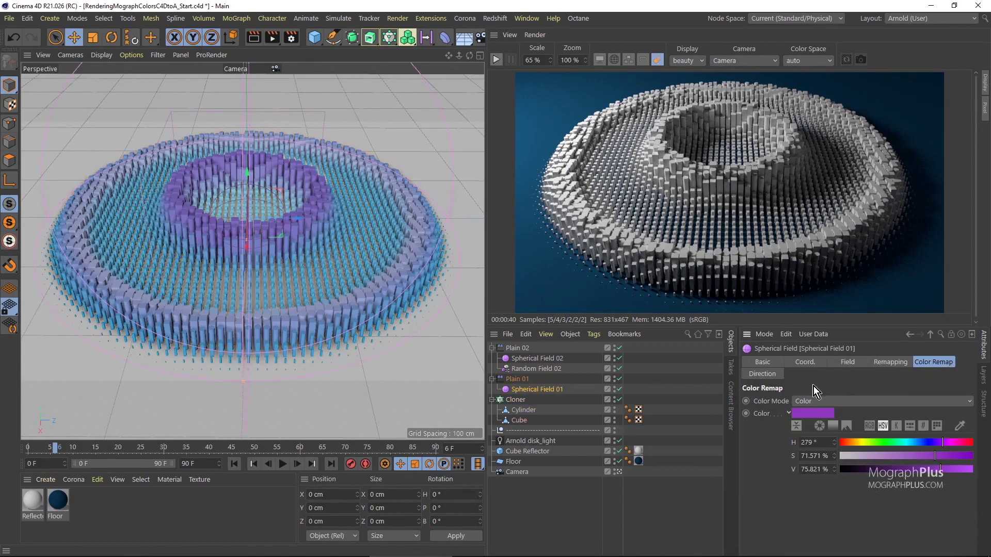
pyautogui.click(523, 379)
pyautogui.click(531, 361)
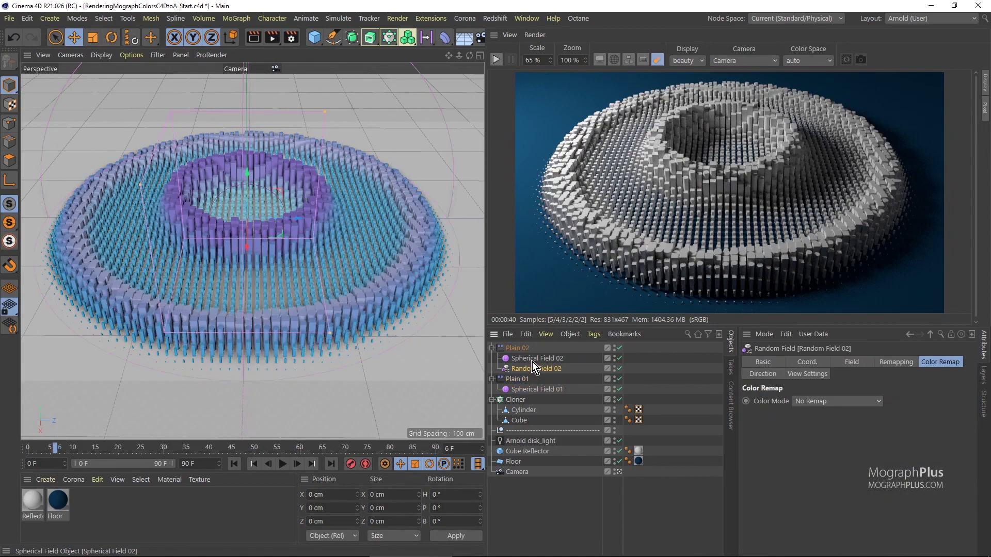
pyautogui.click(509, 348)
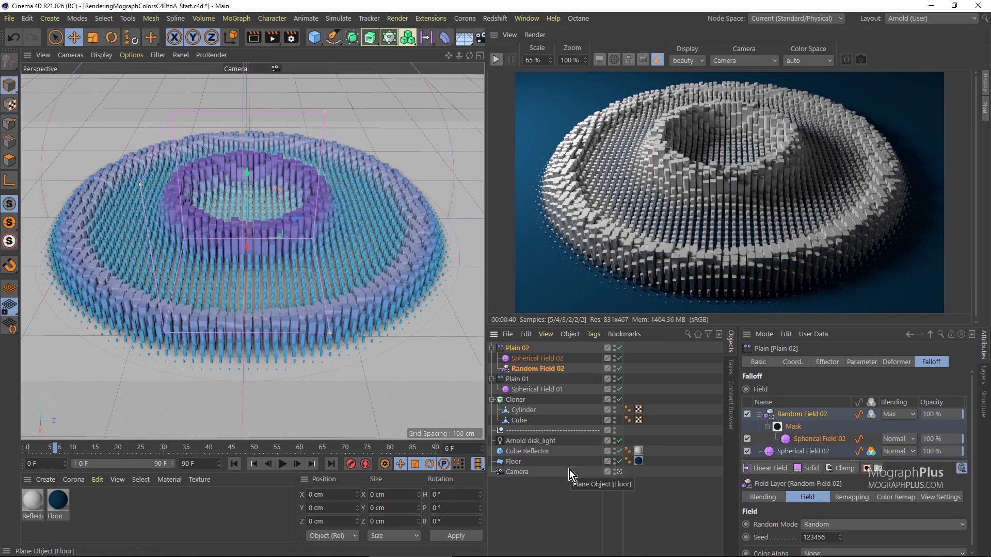
# - Create an Arnold standard_surface material, apply it to the Cloner, and restart the interactive render
pyautogui.click(52, 480)
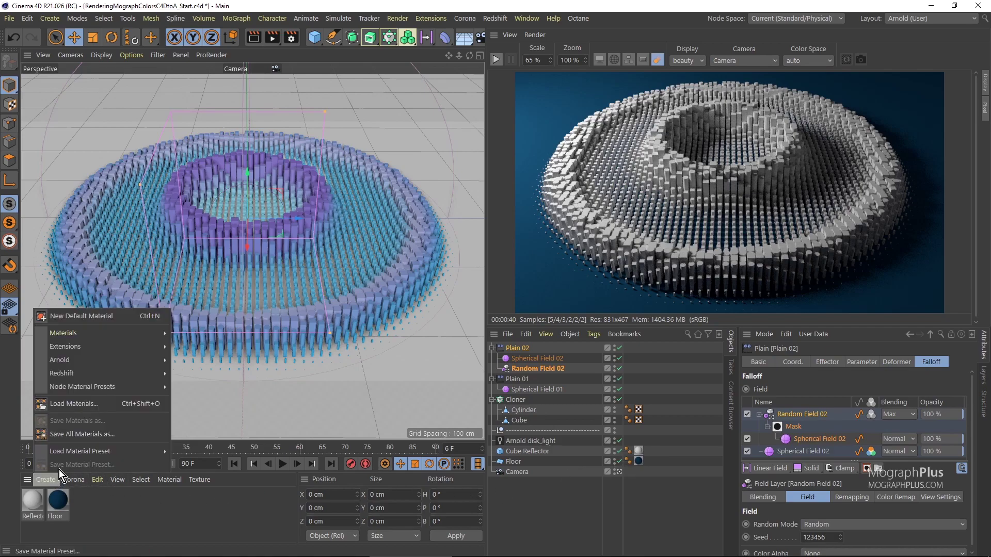
pyautogui.moveTo(125, 361)
pyautogui.moveTo(191, 372)
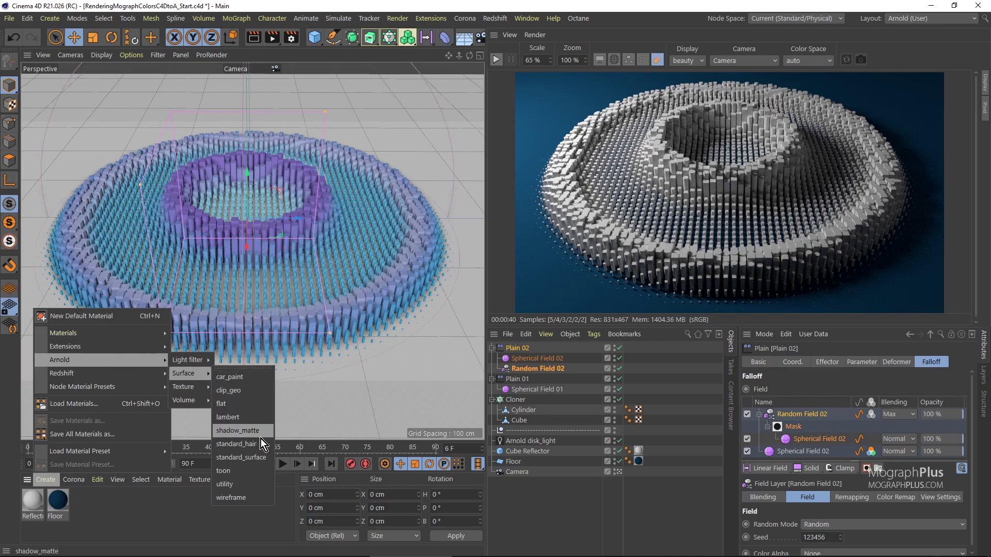
pyautogui.click(259, 456)
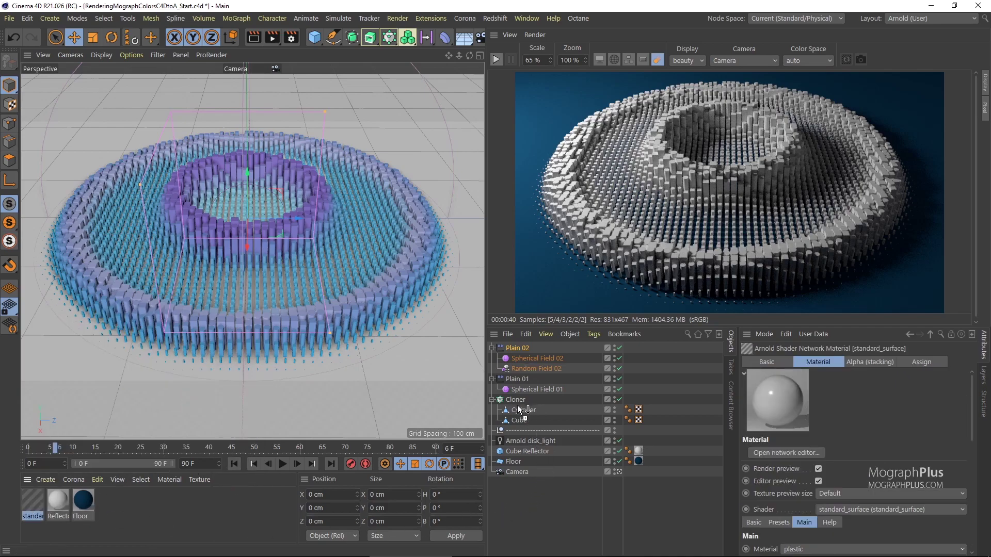
pyautogui.moveTo(514, 400); pyautogui.dragTo(516, 400)
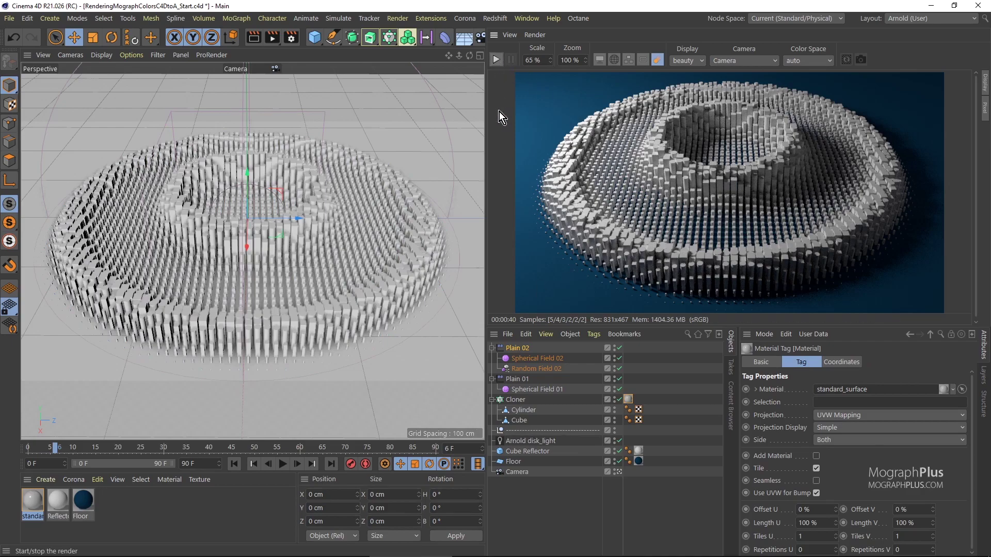
pyautogui.click(496, 60)
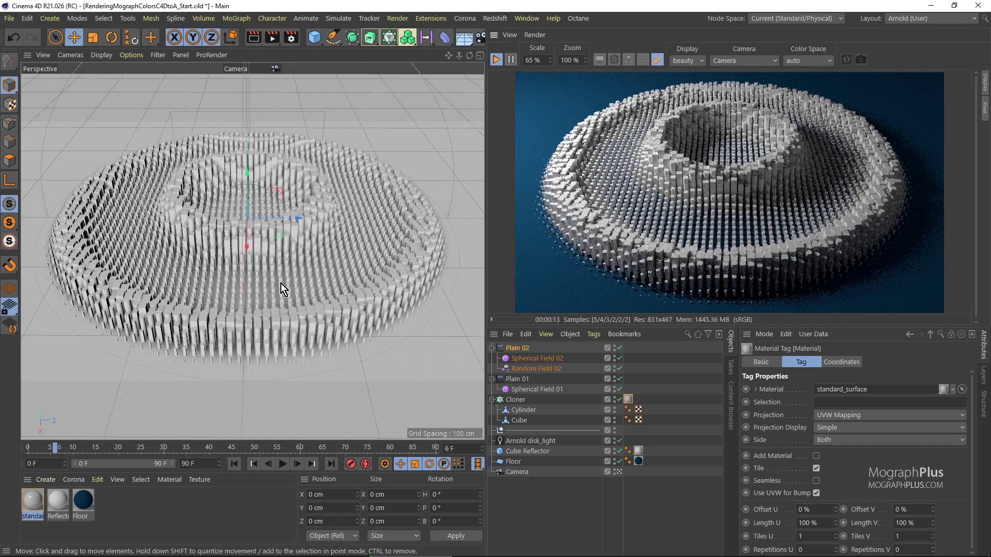
# - Open the standard_surface material's shader network and widen the editor window
pyautogui.doubleClick(38, 497)
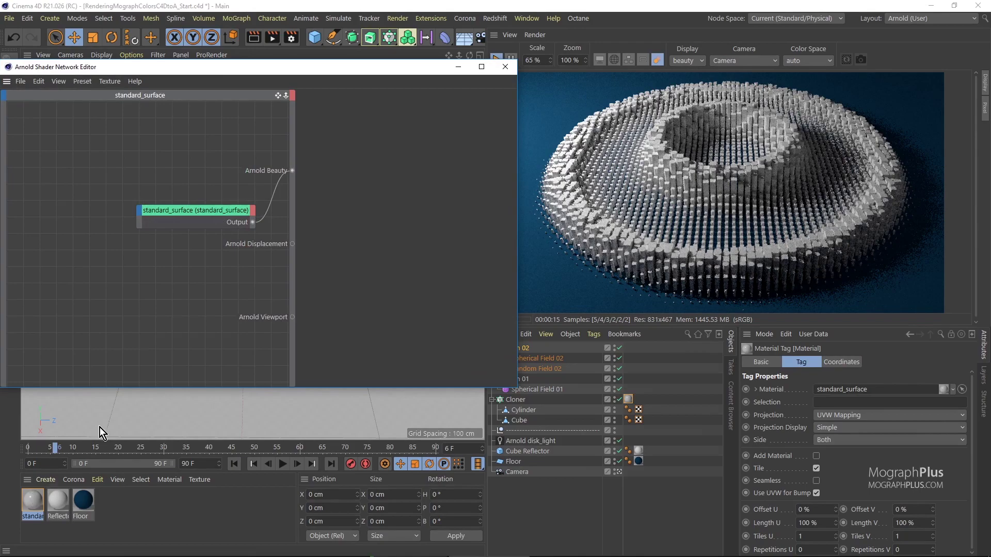
pyautogui.moveTo(367, 64); pyautogui.dragTo(380, 61)
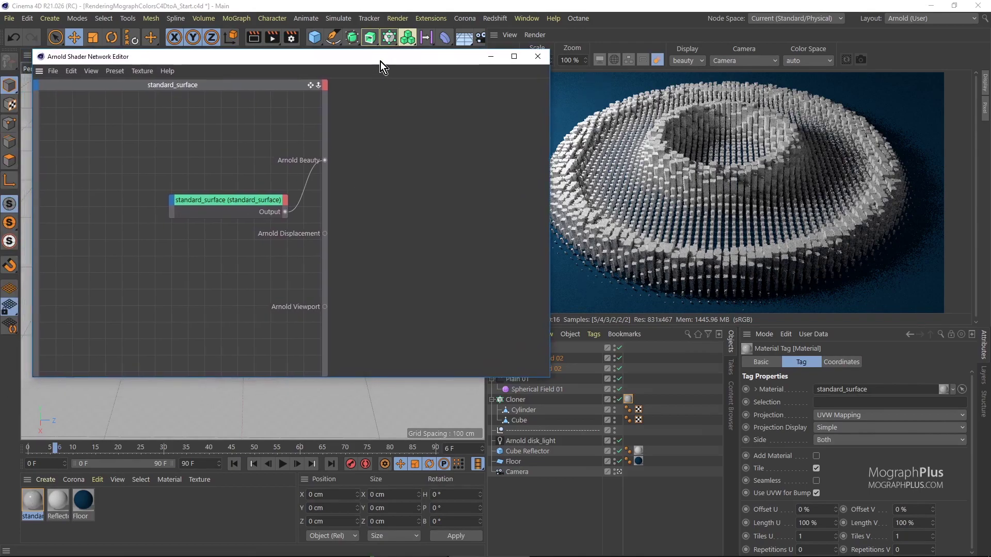
pyautogui.moveTo(33, 331); pyautogui.dragTo(4, 331)
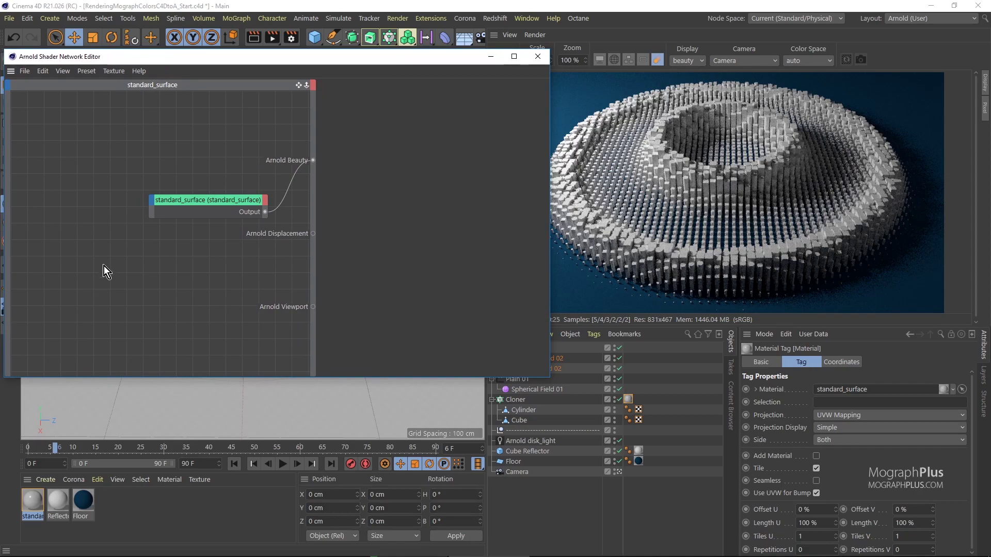
# - Add a user_data_rgb node through the node search for 'user' and position it in the graph
pyautogui.press('Tab')
pyautogui.write('user')
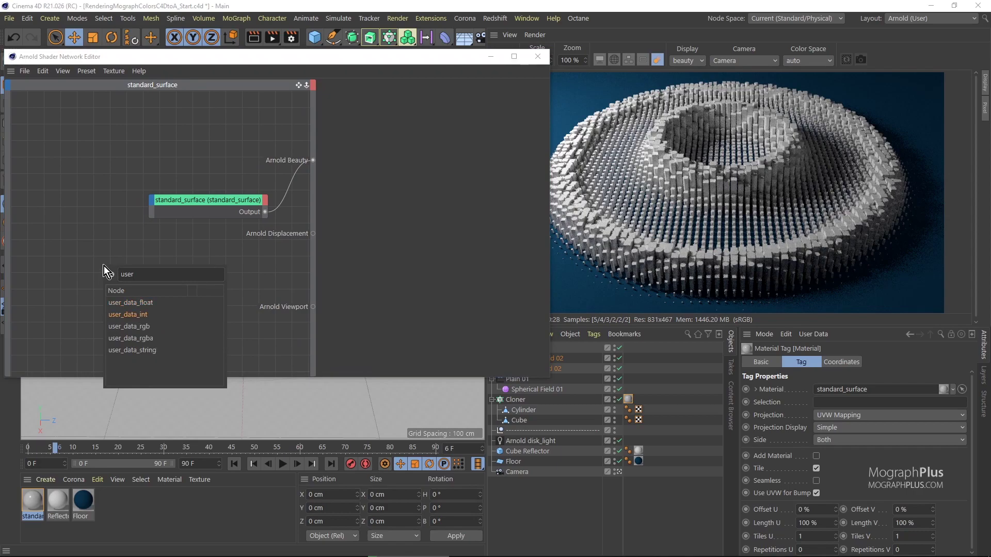
pyautogui.press('Down')
pyautogui.press('Return')
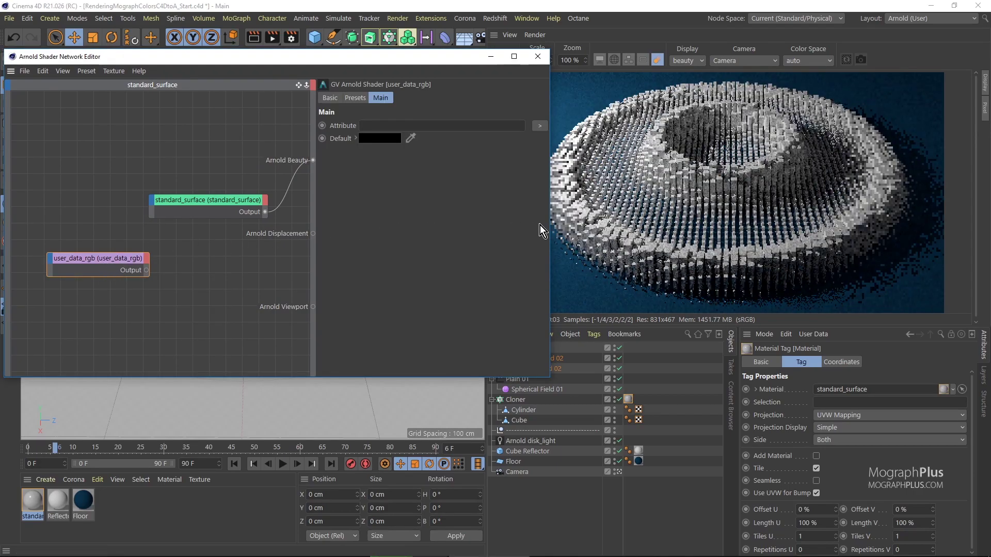
pyautogui.moveTo(549, 223); pyautogui.dragTo(507, 221)
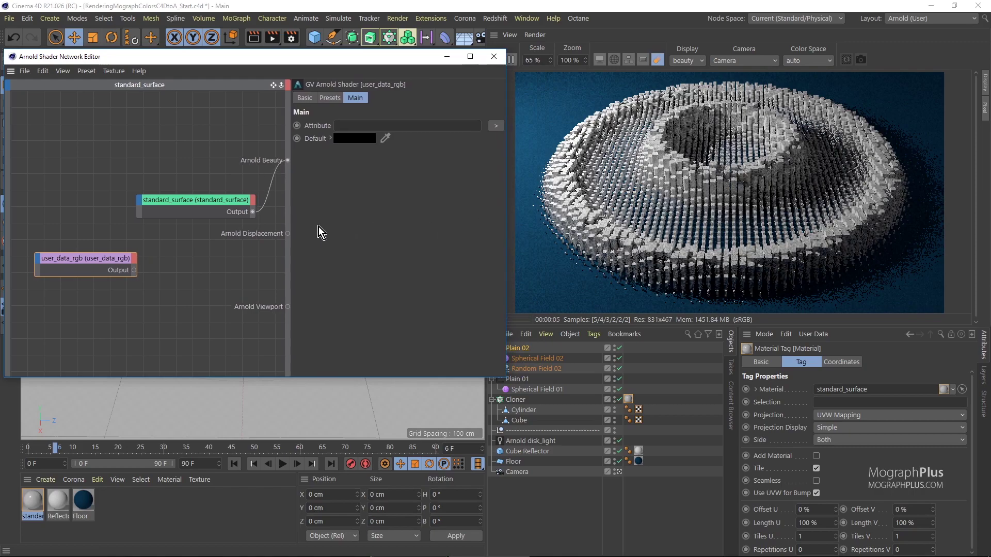
pyautogui.moveTo(289, 219); pyautogui.dragTo(317, 217)
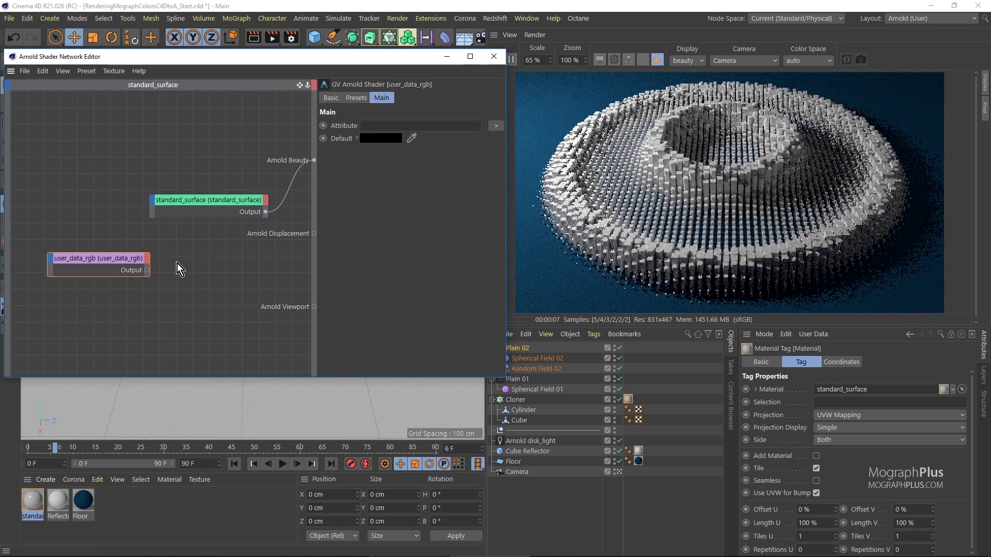
pyautogui.moveTo(121, 262); pyautogui.dragTo(162, 287)
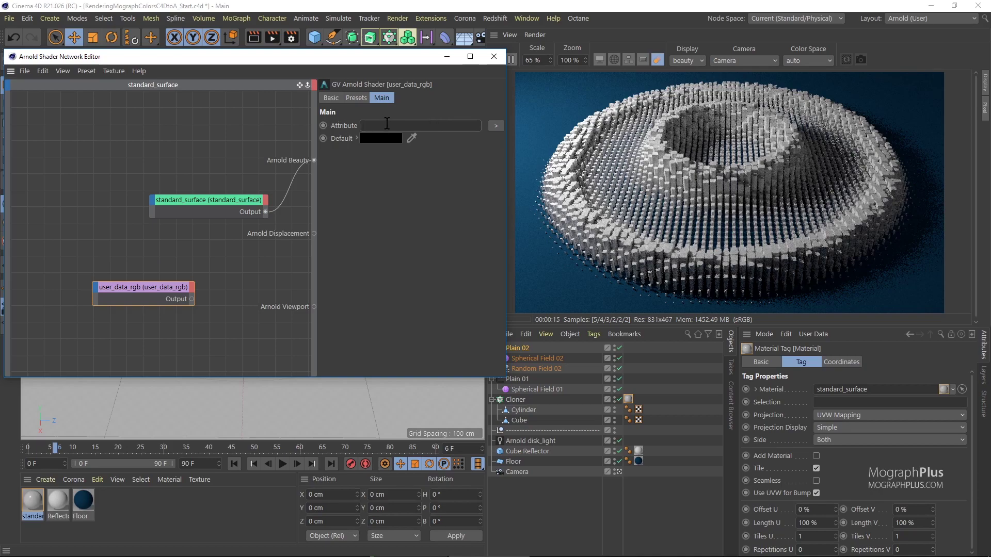
# - Set the user_data_rgb Attribute to display_color using the MoGraph Display Color option
pyautogui.click(495, 127)
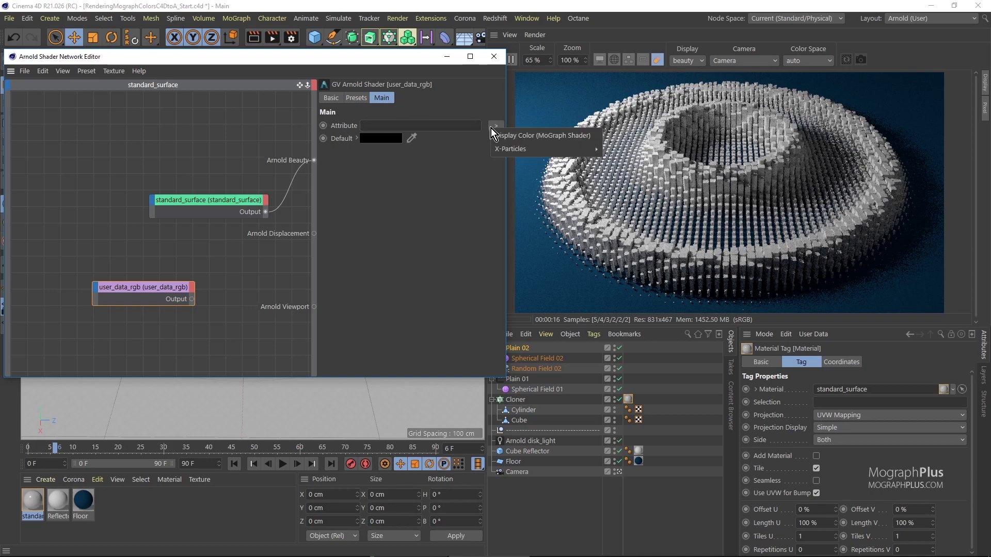
pyautogui.moveTo(510, 148)
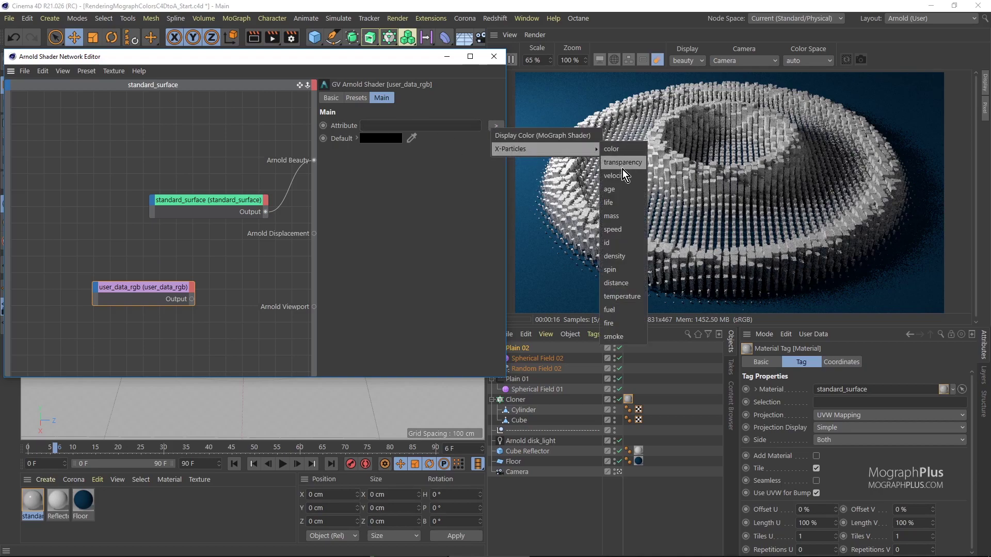
pyautogui.click(555, 137)
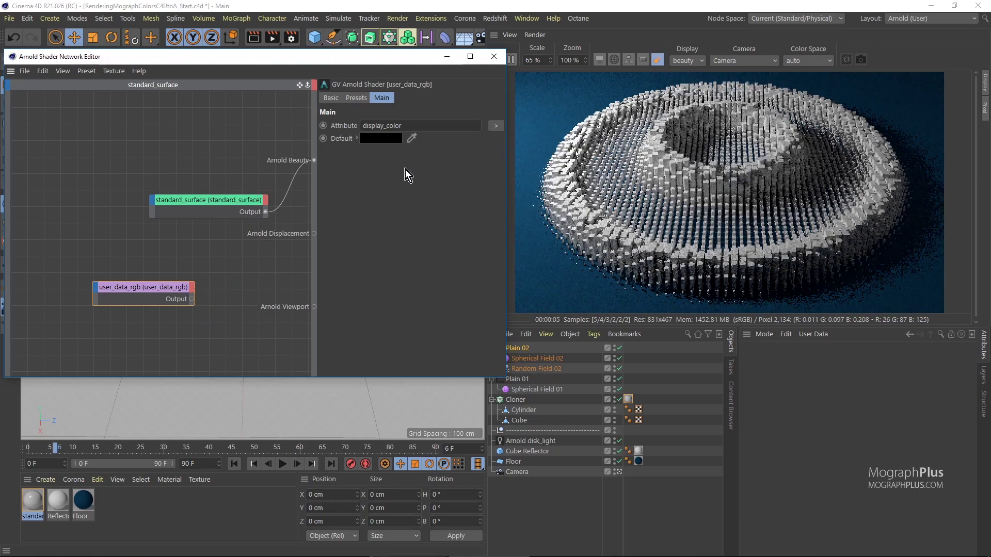
pyautogui.doubleClick(374, 126)
pyautogui.click(409, 126)
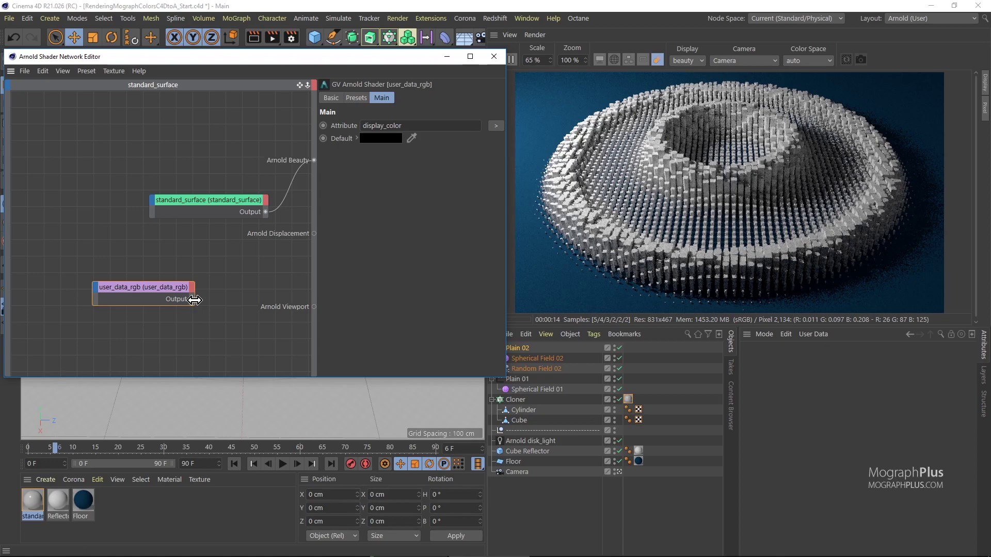
# - Wire user_data_rgb Output into the standard_surface Base Color and raise Base Weight from 0.8 to 1
pyautogui.moveTo(194, 302); pyautogui.dragTo(153, 202)
pyautogui.moveTo(168, 207)
pyautogui.moveTo(203, 209)
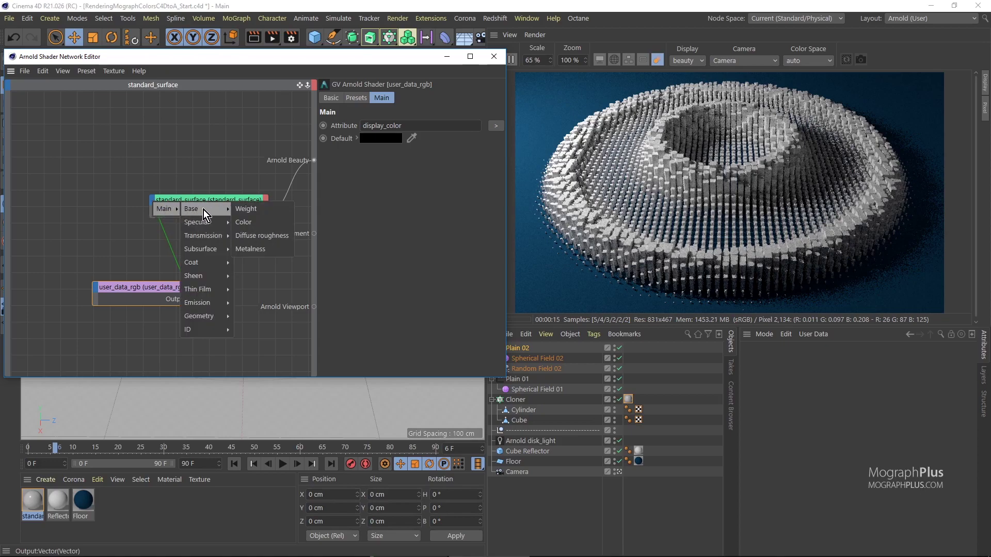
pyautogui.click(248, 221)
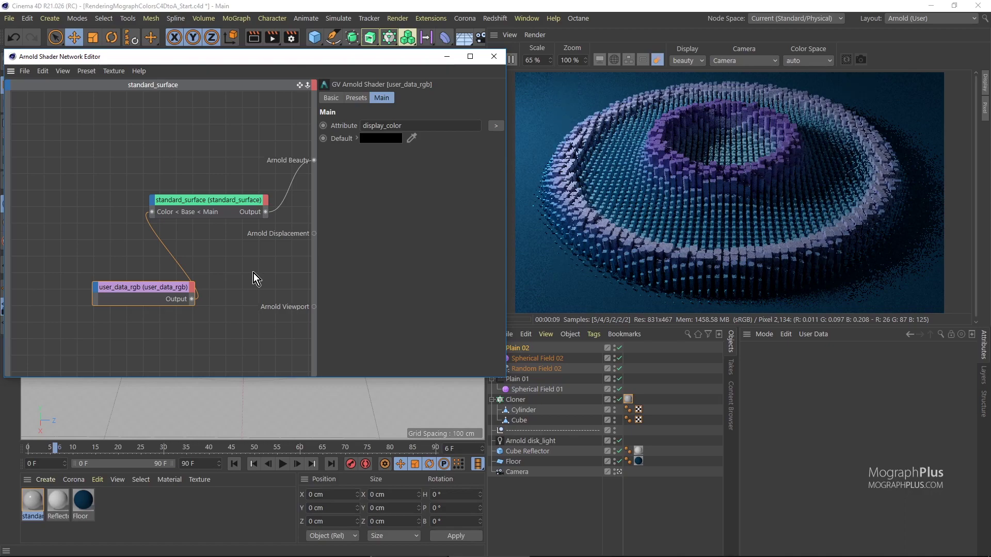
pyautogui.click(209, 206)
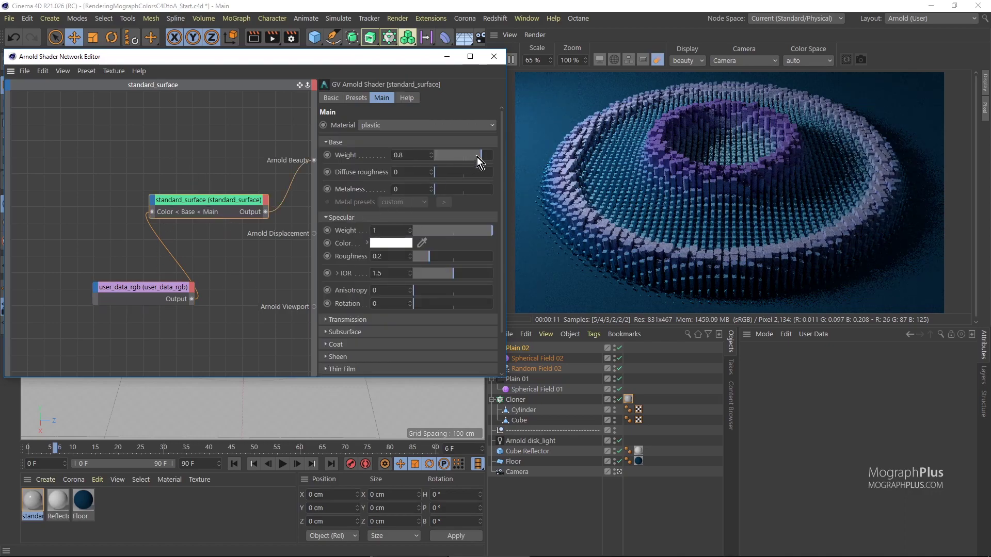
pyautogui.moveTo(477, 157); pyautogui.dragTo(493, 157)
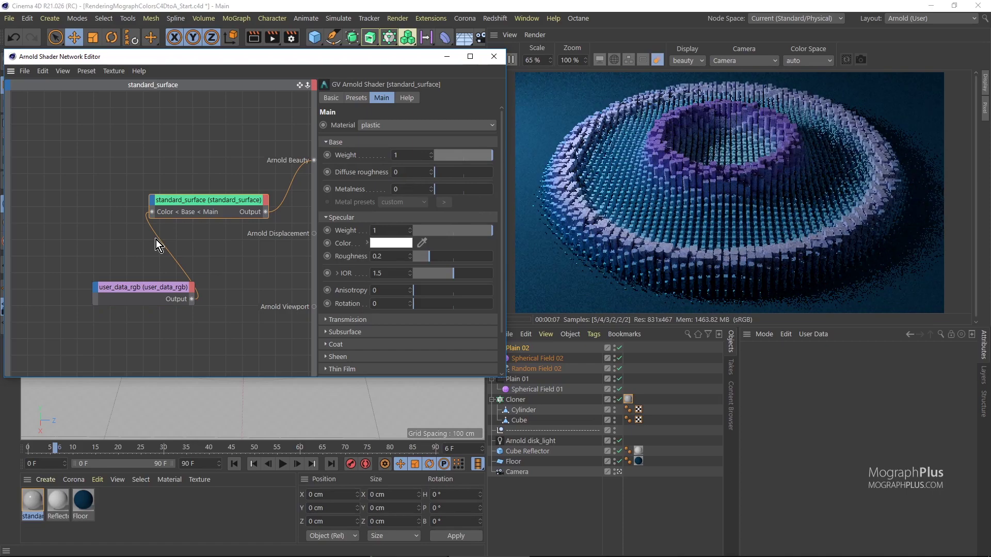
# - Rearrange the nodes and insert a color_correct node through its Input ahead of the base Color
pyautogui.moveTo(201, 202); pyautogui.dragTo(228, 175)
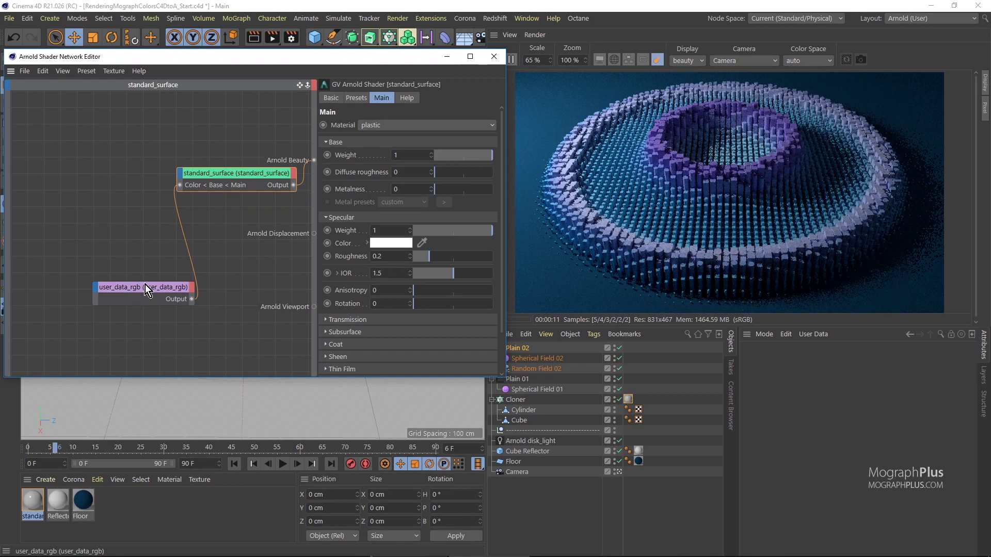
pyautogui.moveTo(145, 284); pyautogui.dragTo(64, 247)
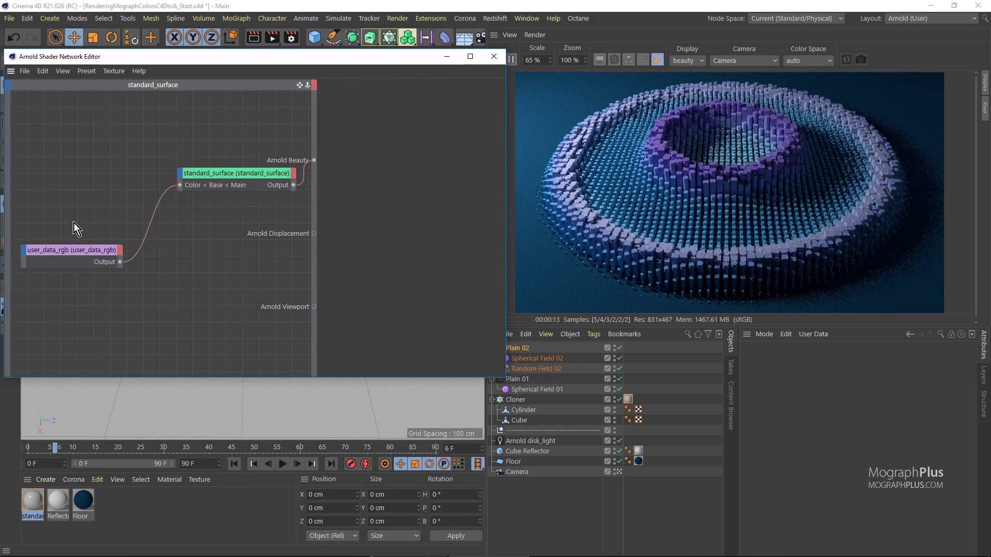
pyautogui.doubleClick(87, 287)
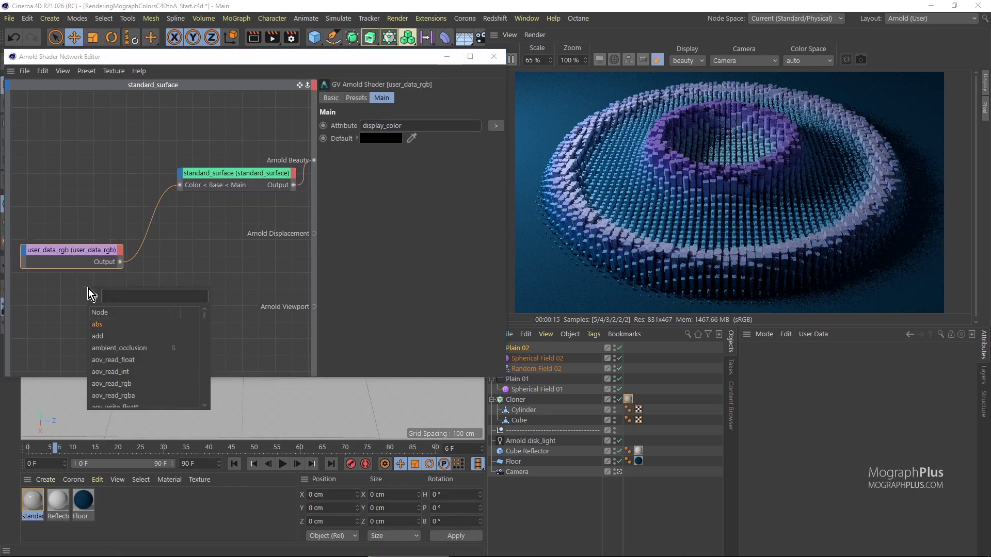
pyautogui.write('colo')
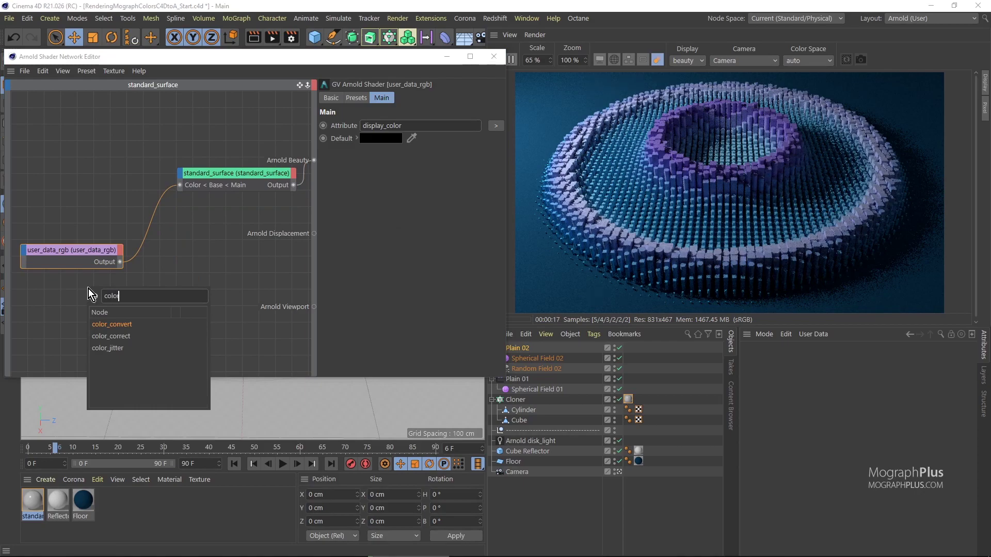
pyautogui.write('r')
pyautogui.press('Down')
pyautogui.press('Return')
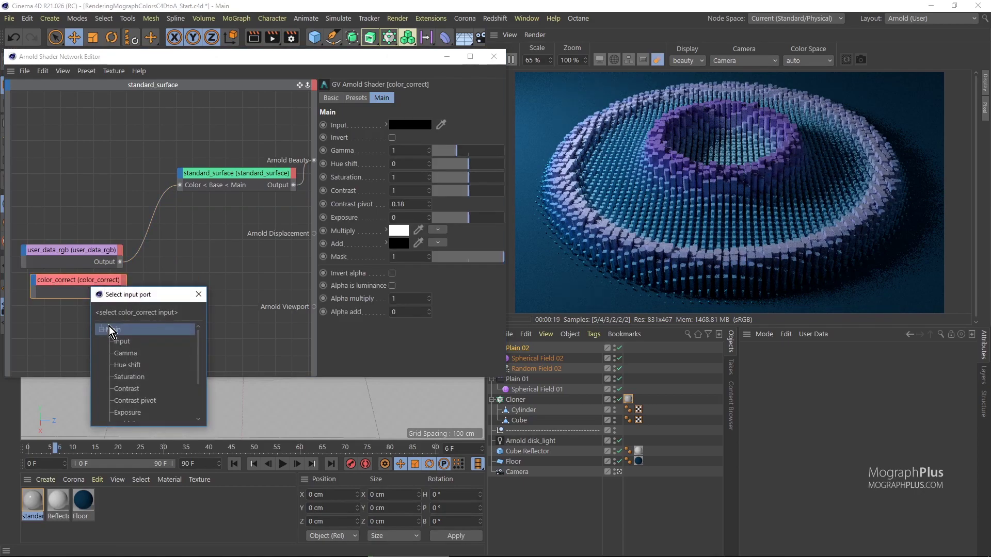
pyautogui.press('Down')
pyautogui.press('Return')
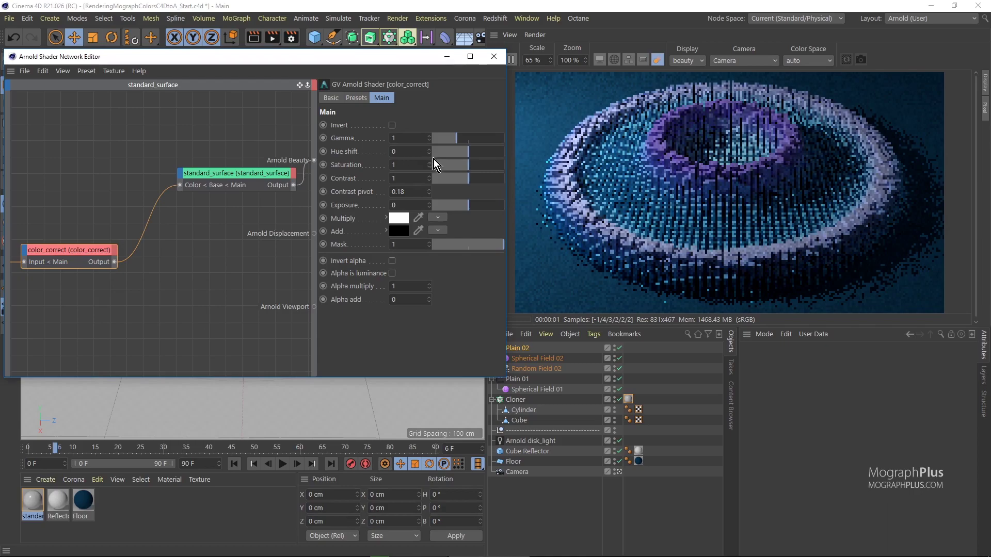
# - Try color_correct Hue shift values 0.25, 0.68, 0.88, -0.49, -0.79 and -0.89
pyautogui.click(479, 153)
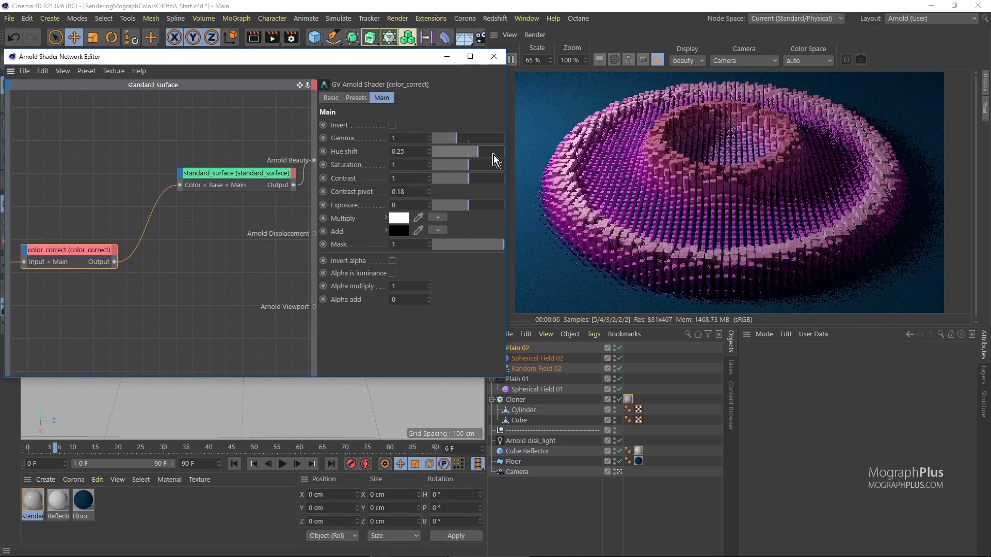
pyautogui.click(493, 152)
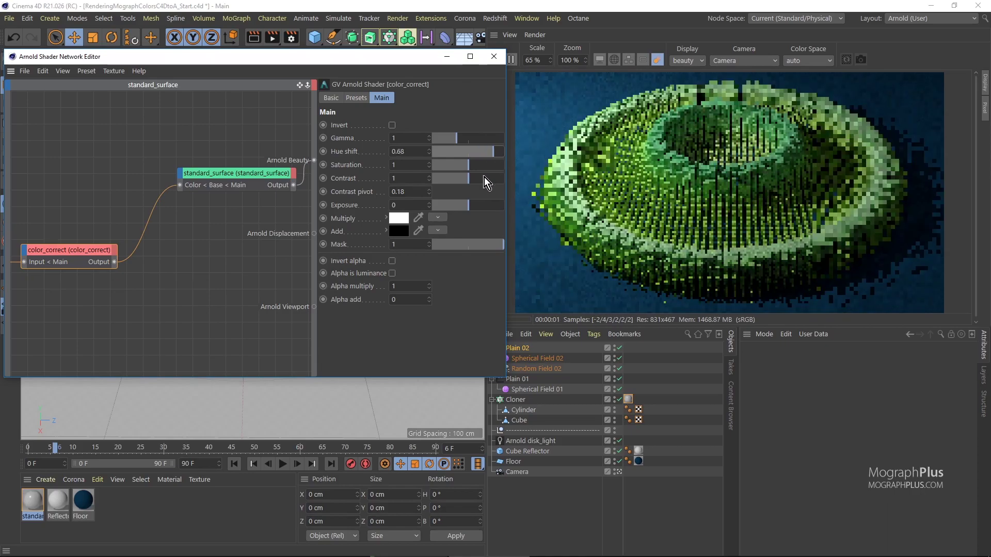
pyautogui.click(499, 152)
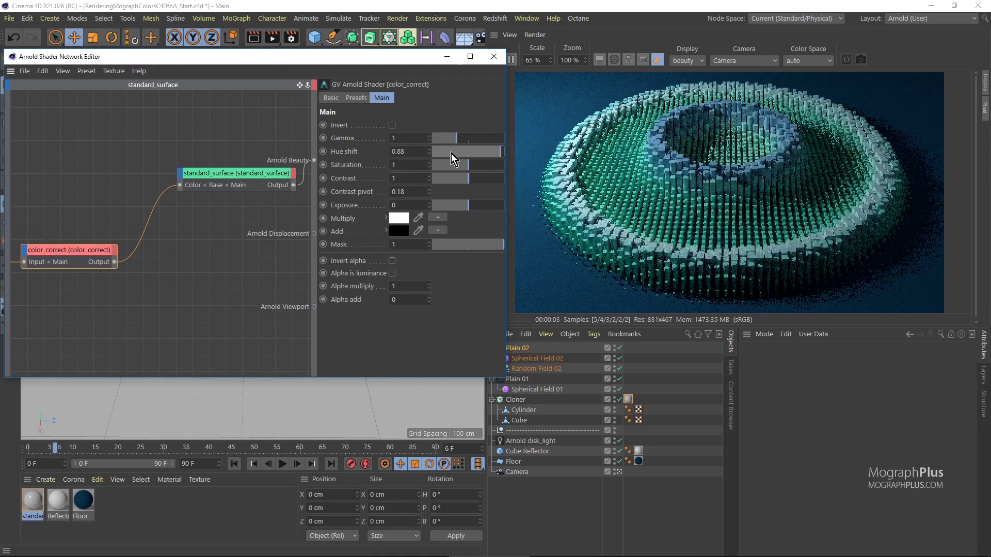
pyautogui.click(450, 153)
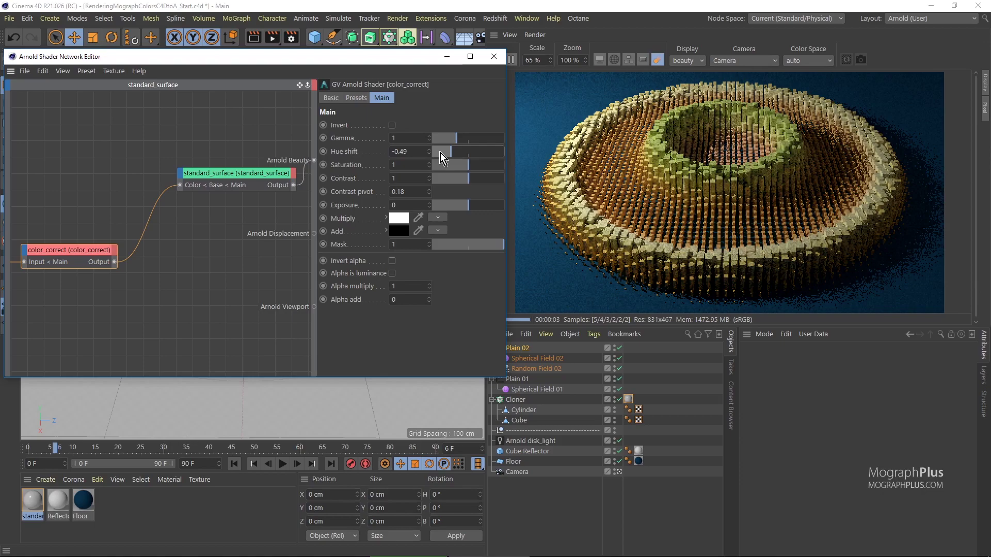
pyautogui.click(439, 153)
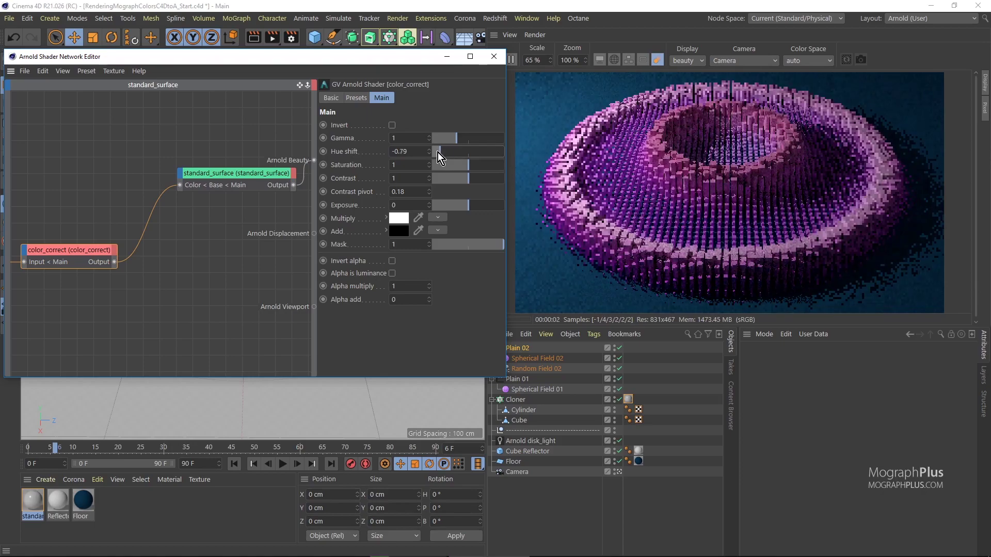
pyautogui.click(437, 152)
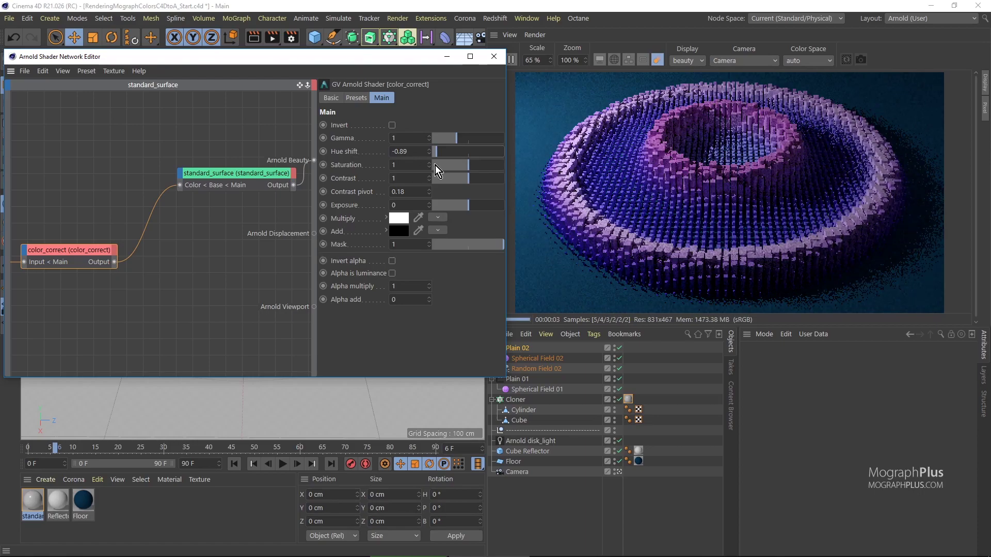
pyautogui.doubleClick(405, 151)
# - Reset the color_correct Hue shift to 0 and pan the canvas to reveal user_data_rgb
pyautogui.write('0')
pyautogui.press('Return')
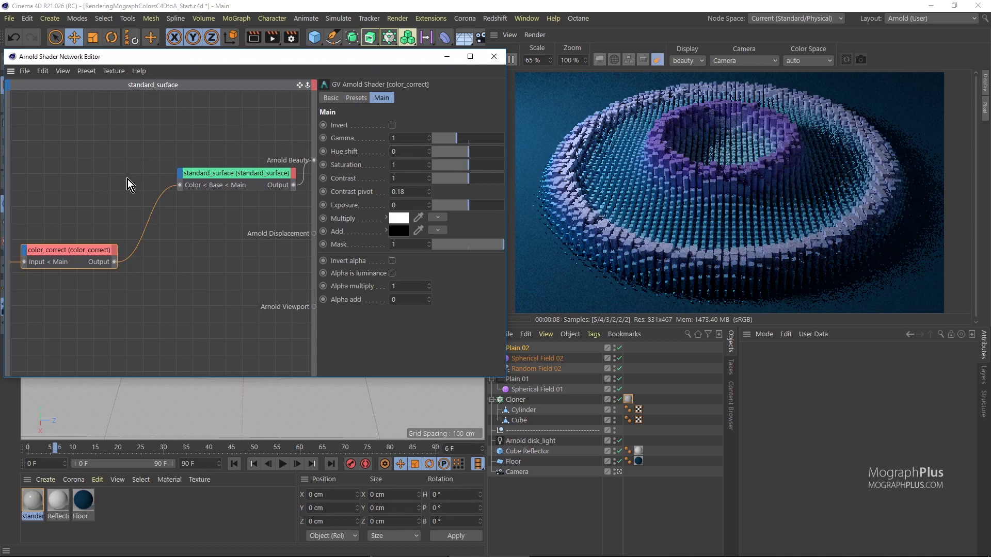
pyautogui.moveTo(102, 173); pyautogui.dragTo(144, 147, button='middle')
pyautogui.moveTo(95, 299); pyautogui.dragTo(109, 299, button='middle')
pyautogui.click(119, 289)
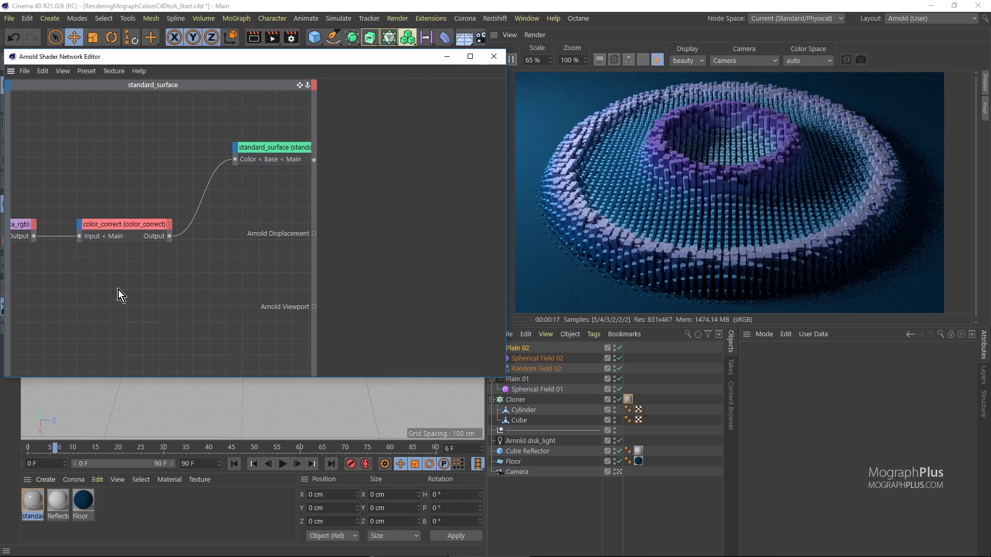
# - Add a color_jitter node, connect it to standard_surface, and set its Input colour to black
pyautogui.press('Tab')
pyautogui.write('jit')
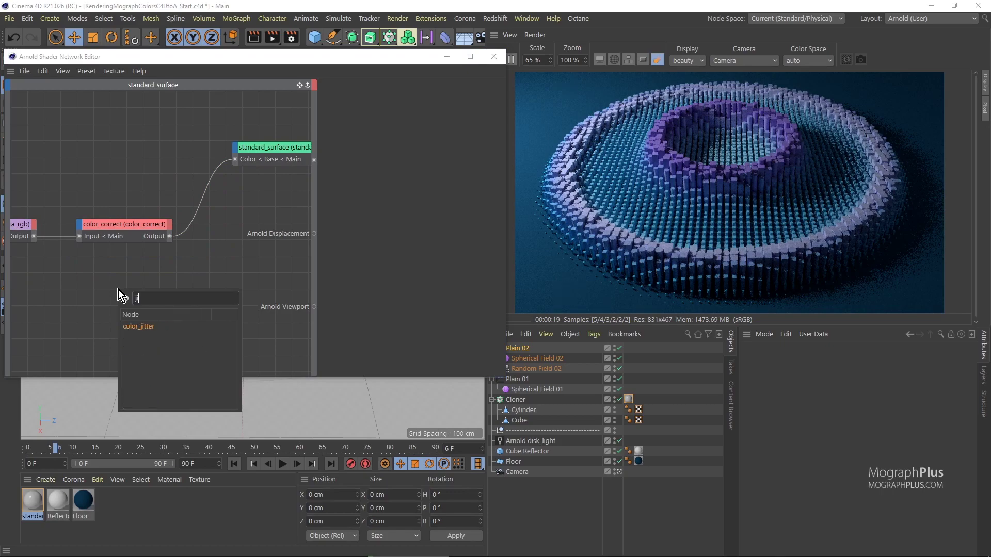
pyautogui.press('Return')
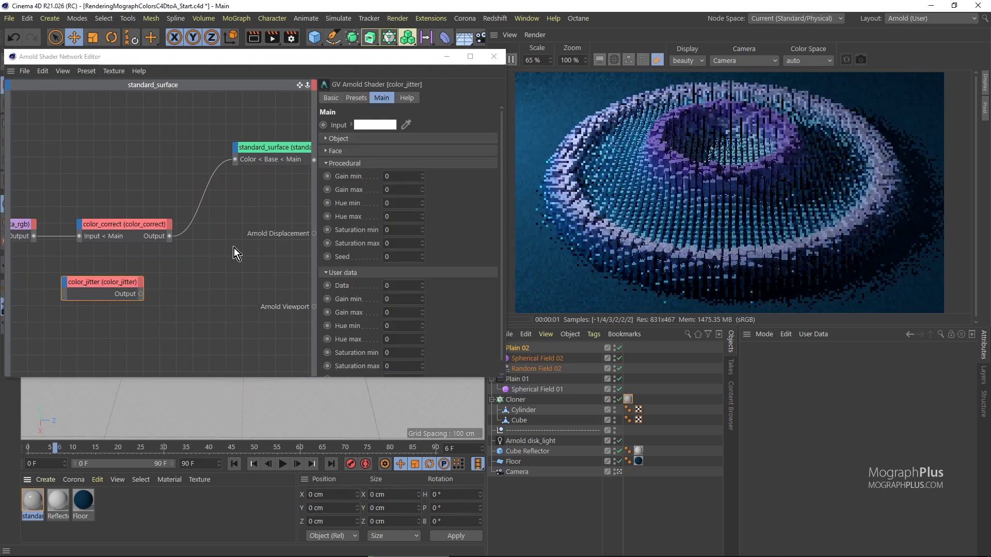
pyautogui.moveTo(141, 295); pyautogui.dragTo(313, 162)
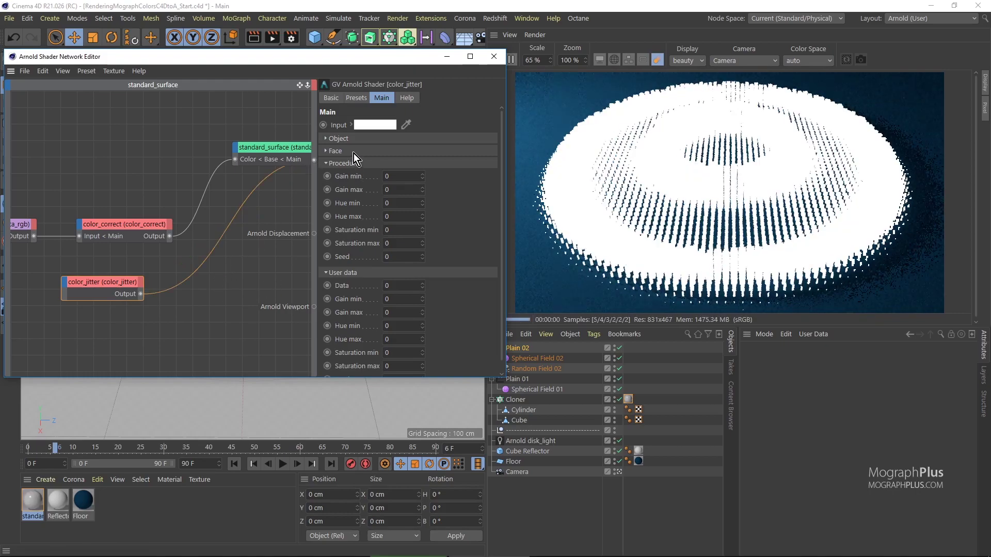
pyautogui.click(375, 125)
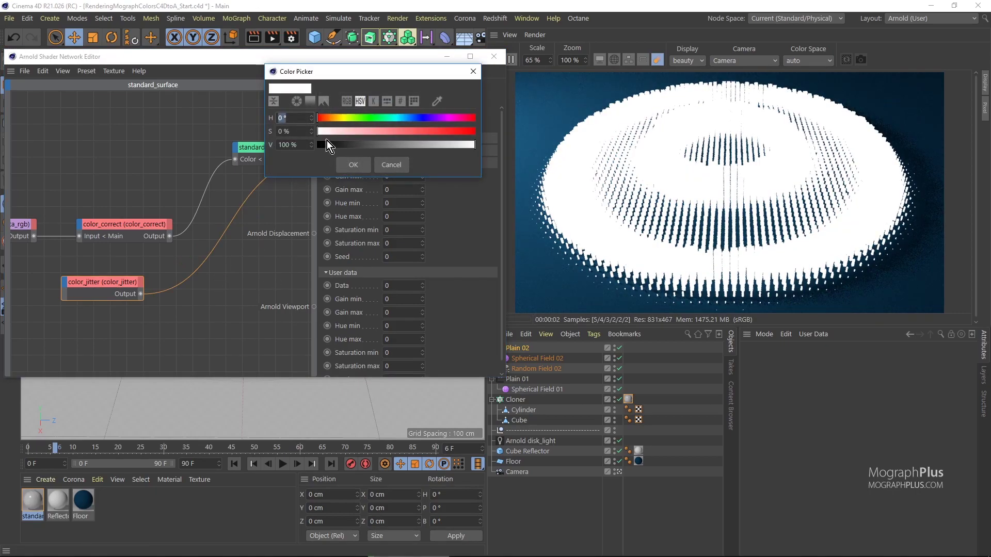
pyautogui.moveTo(326, 144); pyautogui.dragTo(308, 146)
pyautogui.click(354, 164)
# - Set the color_jitter Object Gain max to 1 and move the node lower in the graph
pyautogui.click(345, 163)
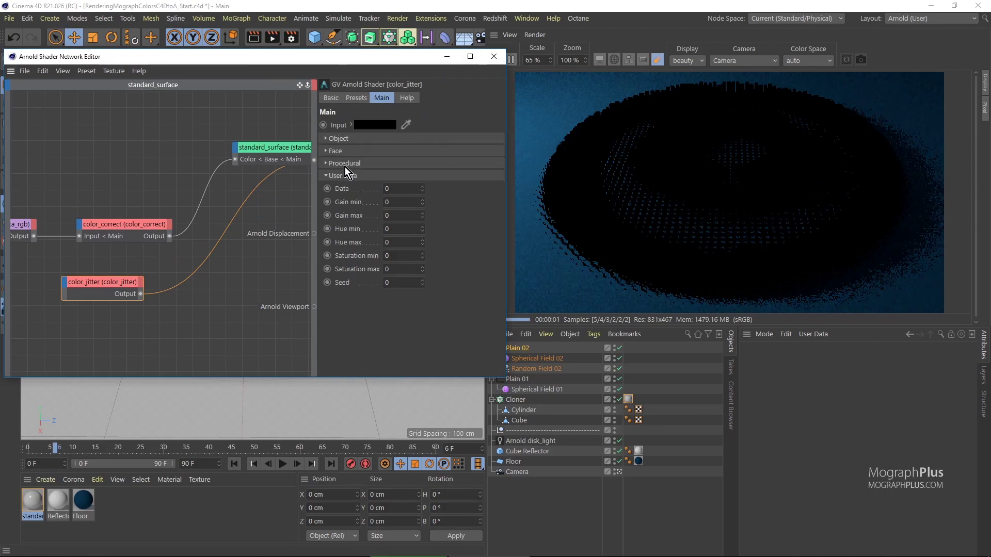
pyautogui.click(343, 175)
pyautogui.click(344, 142)
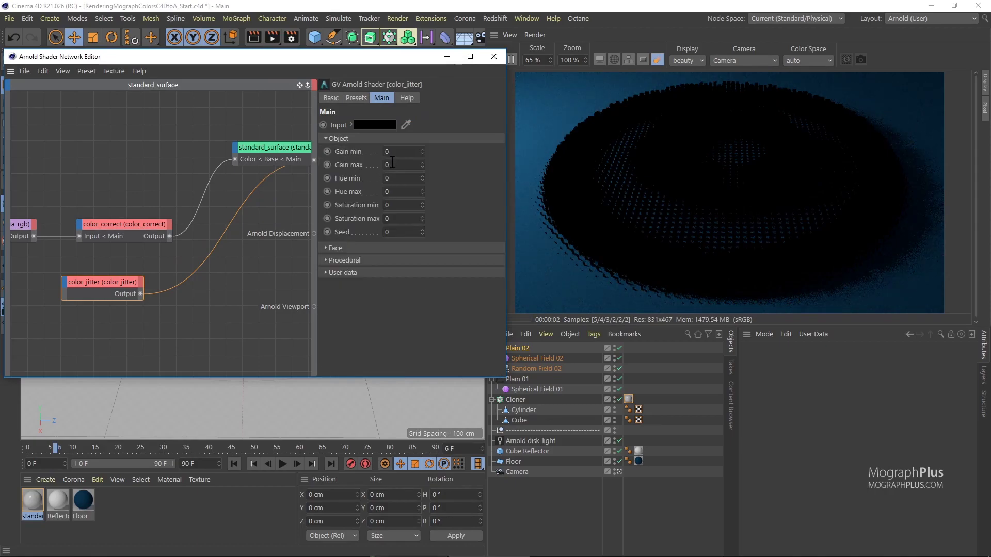
pyautogui.write('1')
pyautogui.press('Return')
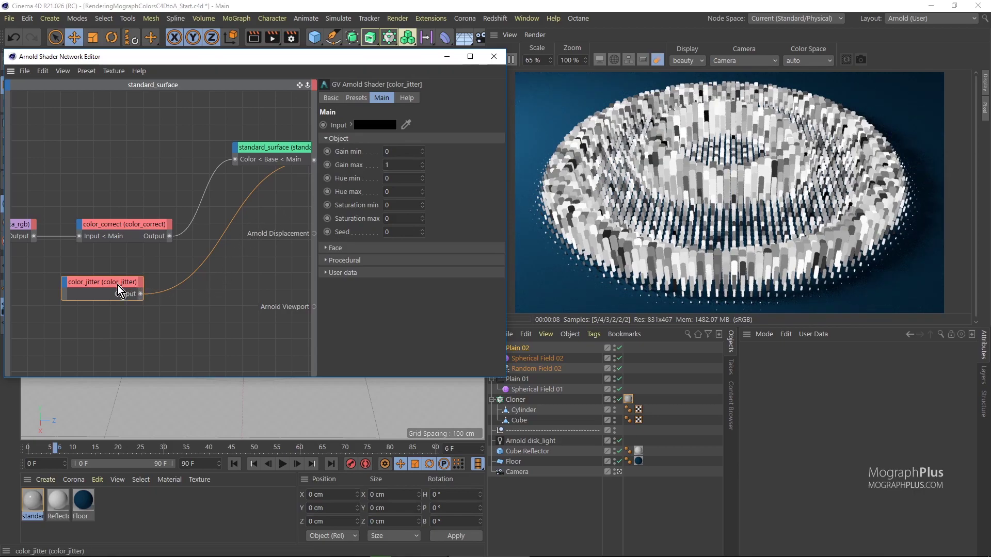
pyautogui.moveTo(118, 286); pyautogui.dragTo(120, 304)
pyautogui.click(224, 289)
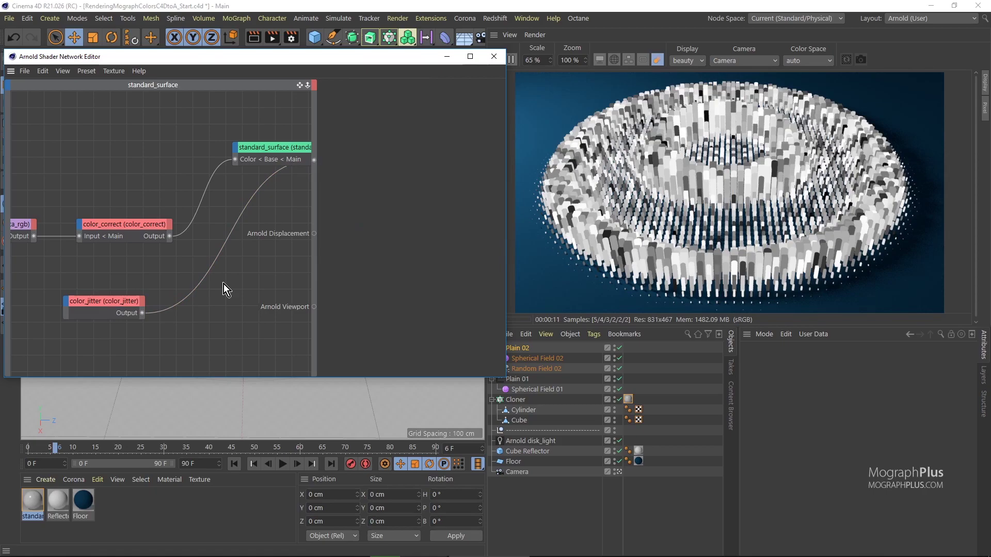
# - Add a multiply node fed by color_correct in Input1 and color_jitter in Input2
pyautogui.press('Tab')
pyautogui.write('mu')
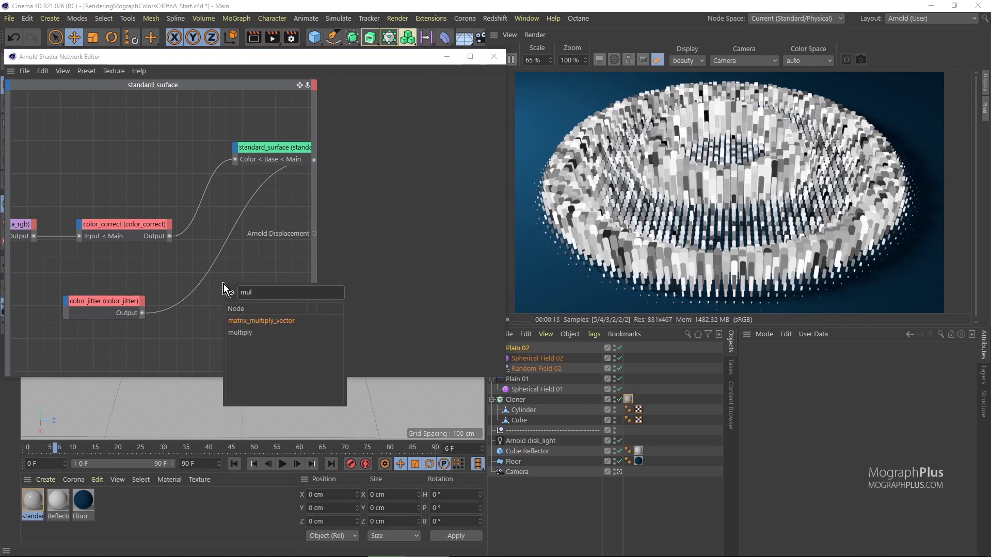
pyautogui.press('Down')
pyautogui.press('Return')
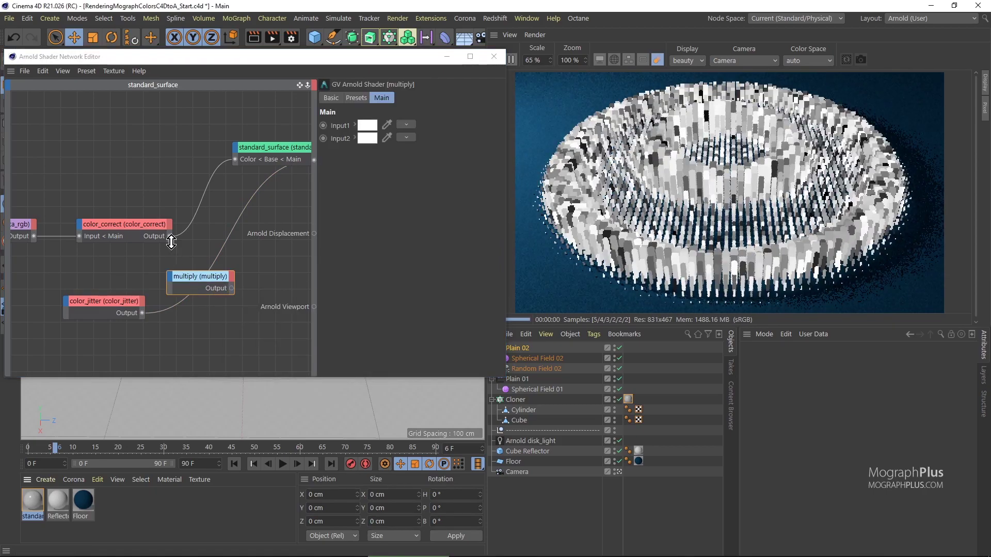
pyautogui.moveTo(170, 238); pyautogui.dragTo(196, 277)
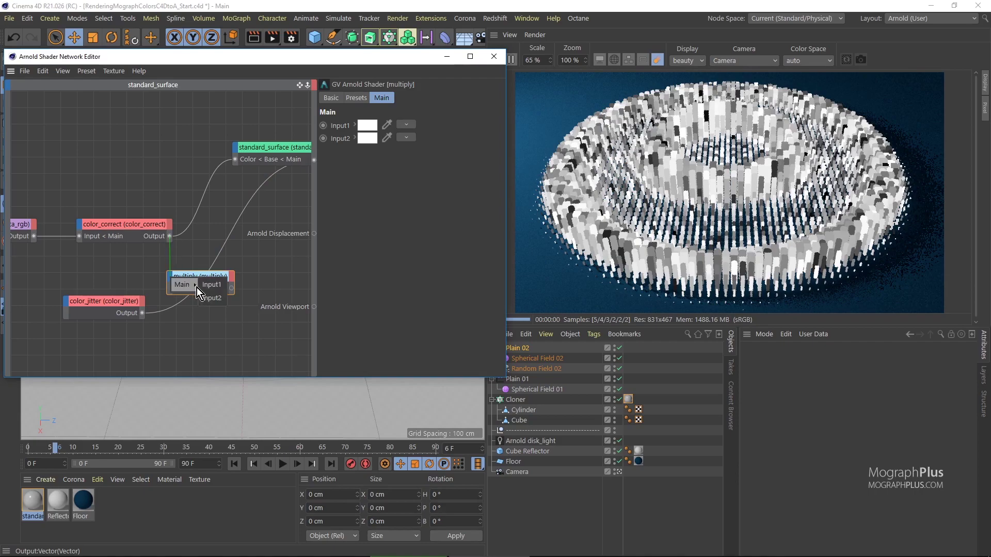
pyautogui.click(209, 282)
pyautogui.moveTo(142, 314); pyautogui.dragTo(253, 281)
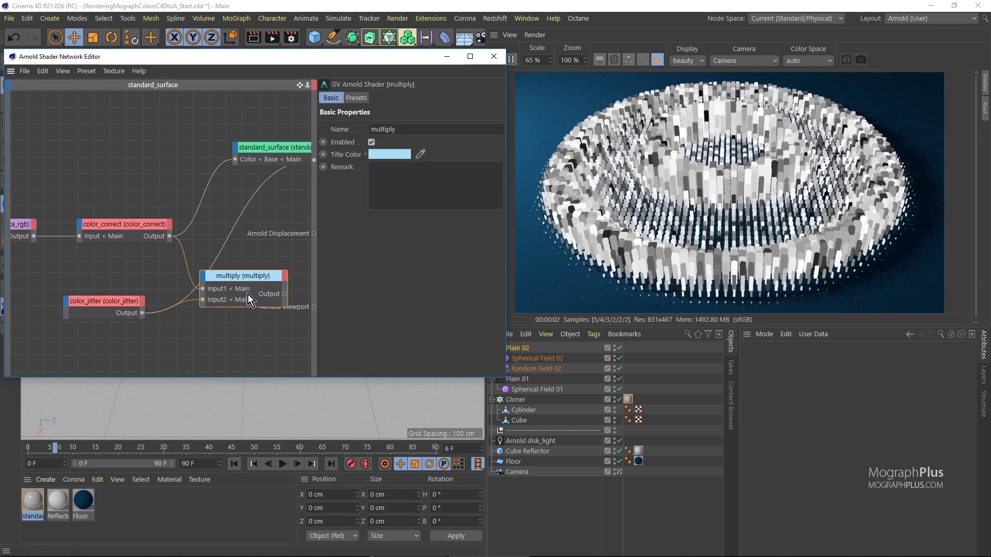
pyautogui.rightClick(250, 299)
pyautogui.click(278, 316)
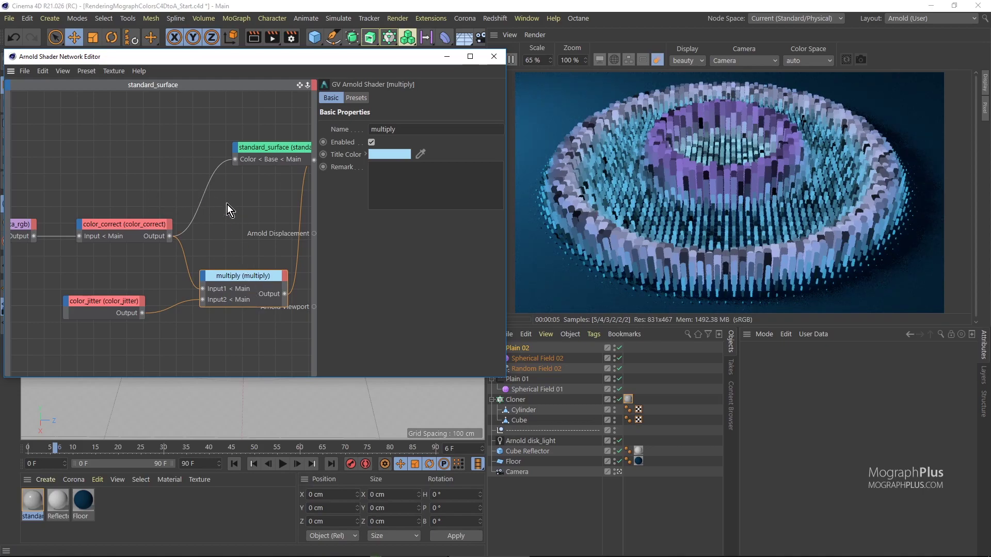
# - Set the color_jitter Gain min to 0.5 and Gain max to 1.5
pyautogui.moveTo(204, 284); pyautogui.dragTo(181, 282, button='middle')
pyautogui.click(92, 290)
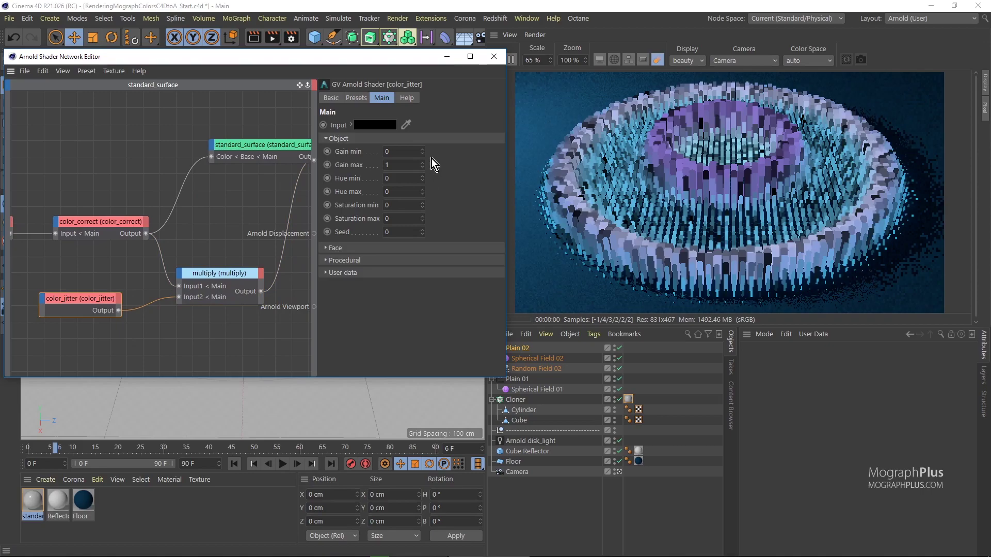
pyautogui.click(409, 152)
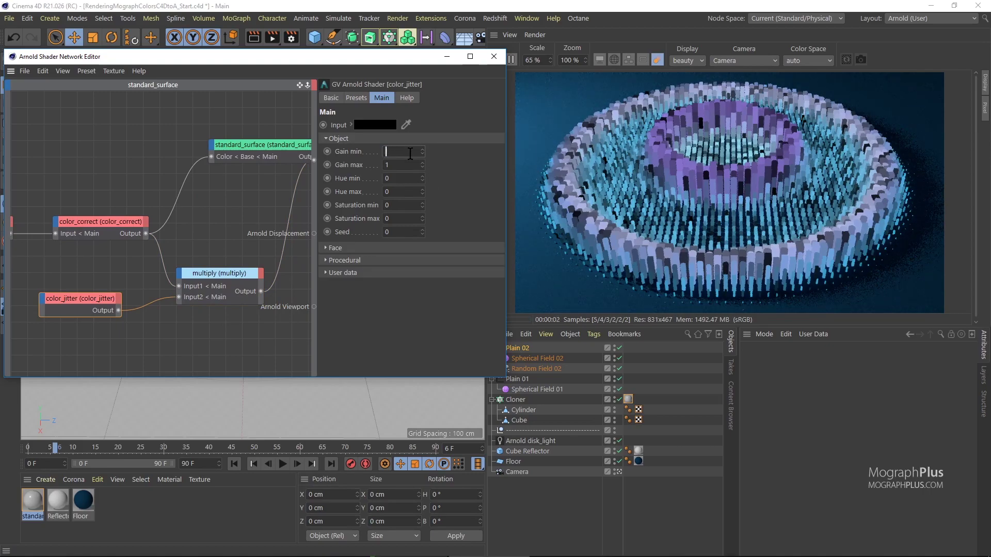
pyautogui.write('0.5')
pyautogui.press('Return')
pyautogui.write('.5')
pyautogui.press('Return')
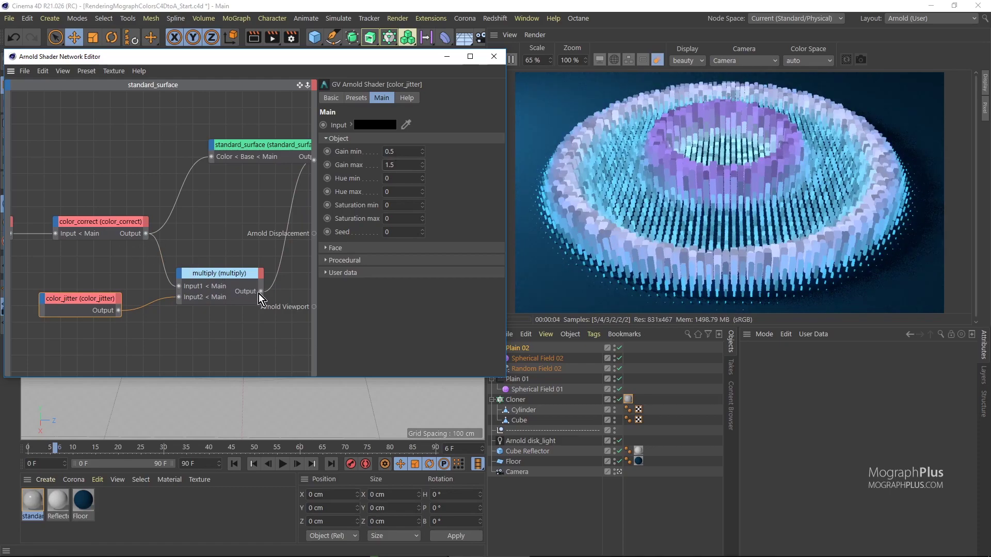
# - Plug the multiply output into the standard_surface Color and select the surface node
pyautogui.moveTo(261, 292); pyautogui.dragTo(242, 247)
pyautogui.moveTo(213, 149); pyautogui.dragTo(212, 156)
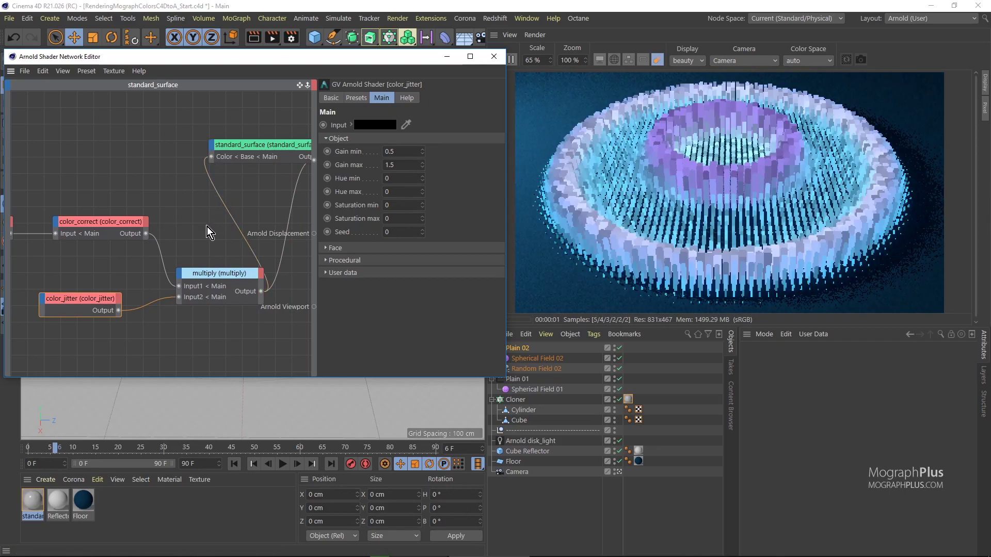
pyautogui.click(244, 151)
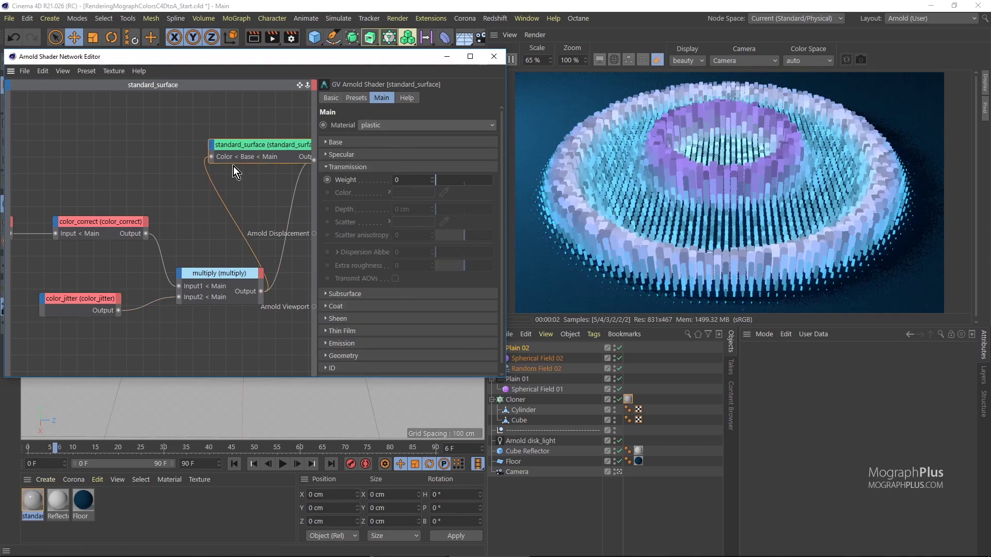
pyautogui.scroll(-3, 141, 205)
pyautogui.scroll(-1, 165, 199)
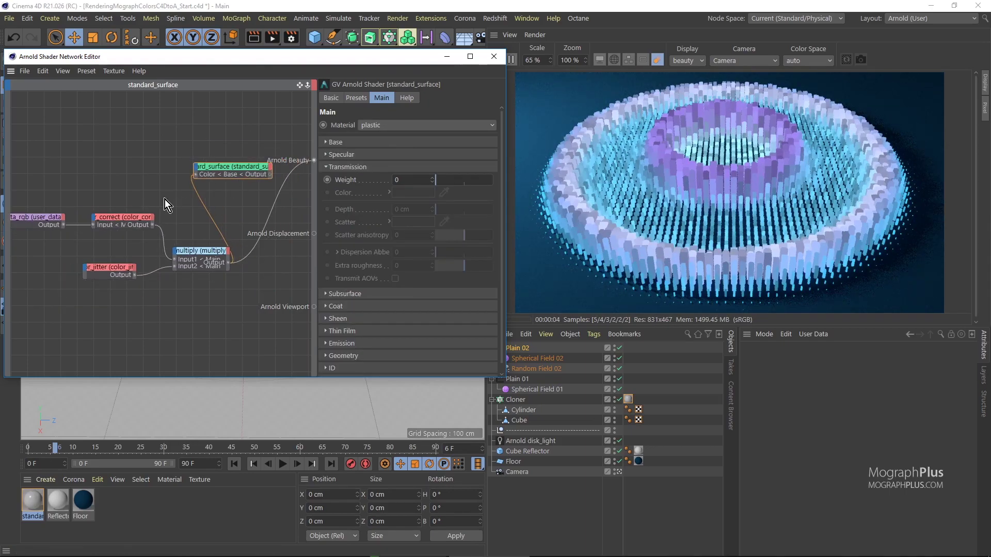
# - Switch to the browser and advance the mographplus.com course slideshow three slides
pyautogui.hotkey('alt', 'w')
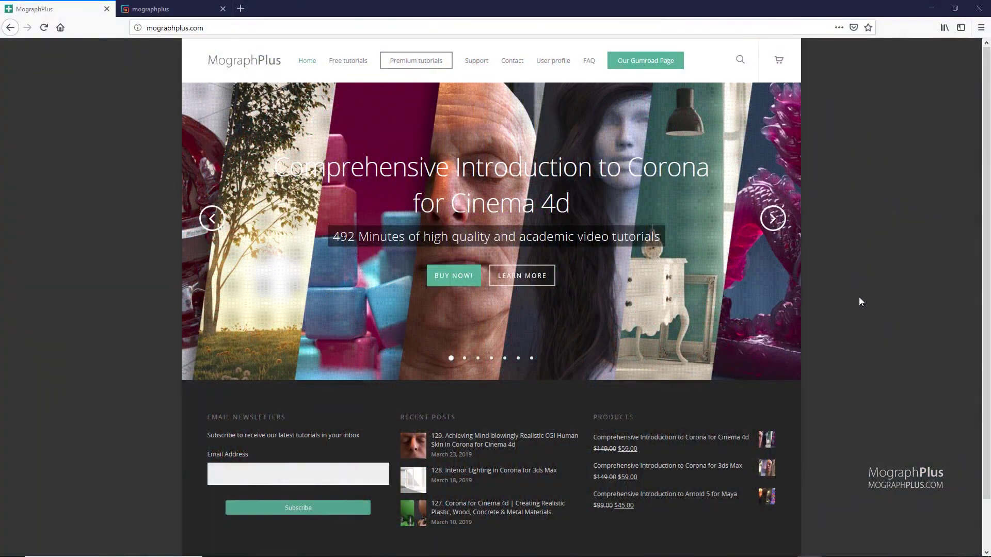
pyautogui.click(772, 225)
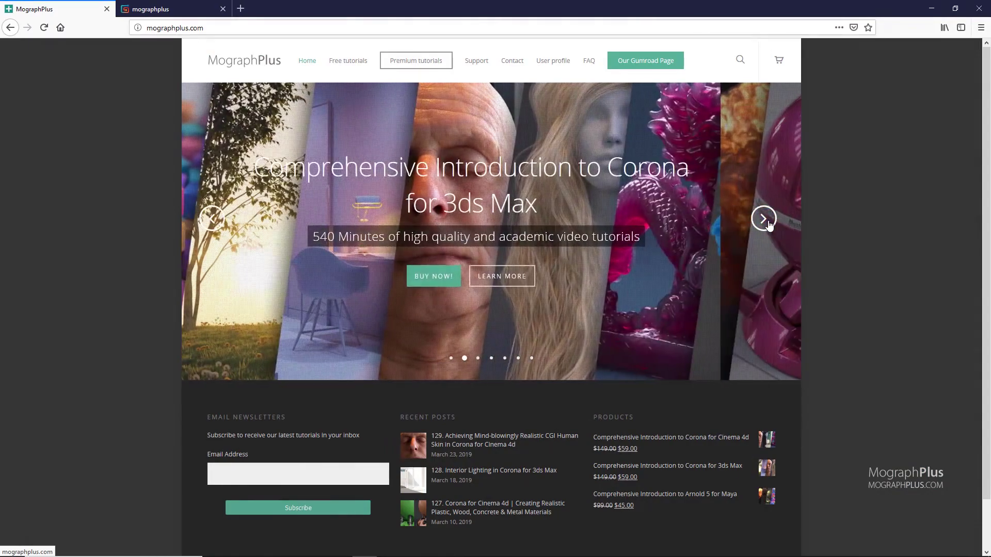
pyautogui.click(764, 218)
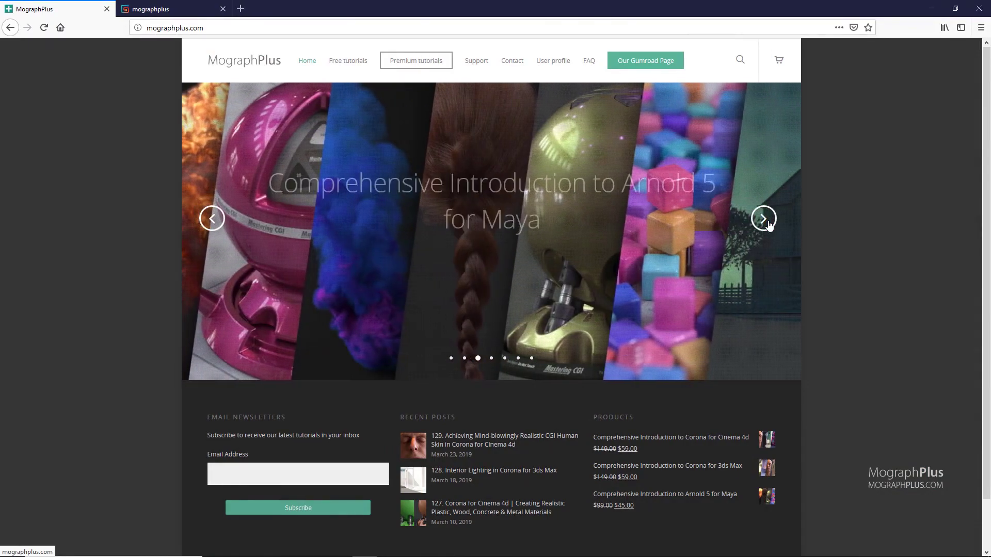
pyautogui.click(769, 225)
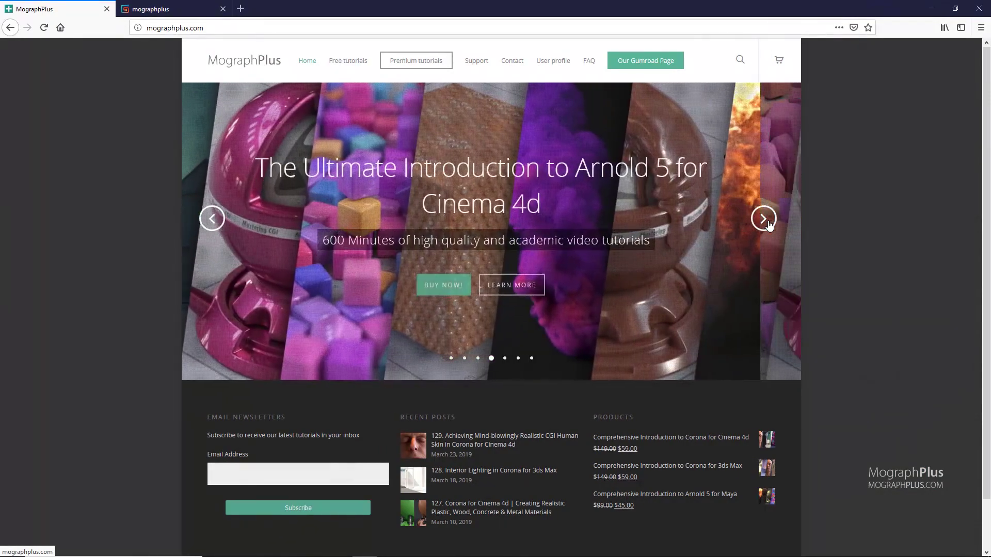
# - Go to the Gumroad store tab and scroll through the course listings
pyautogui.click(174, 14)
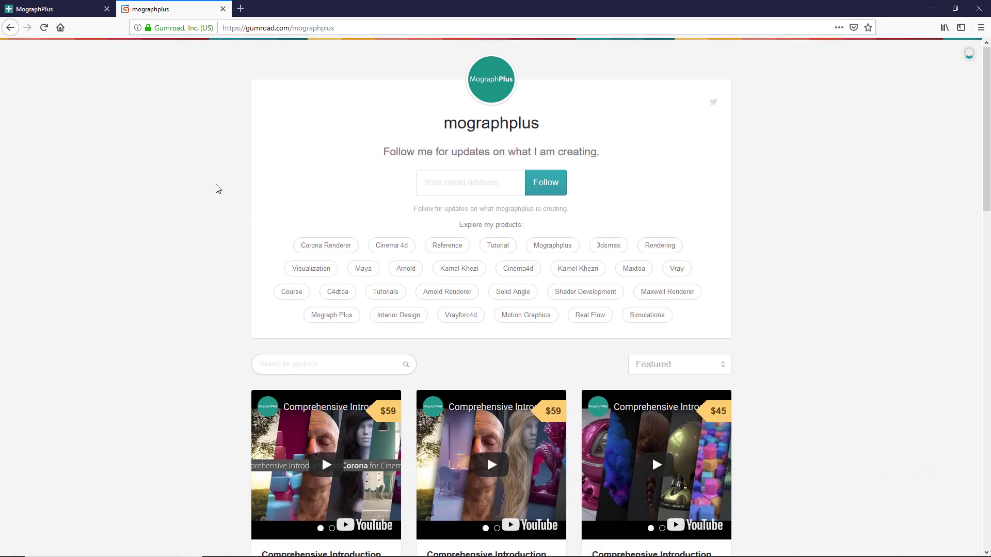
pyautogui.scroll(-5, 219, 198)
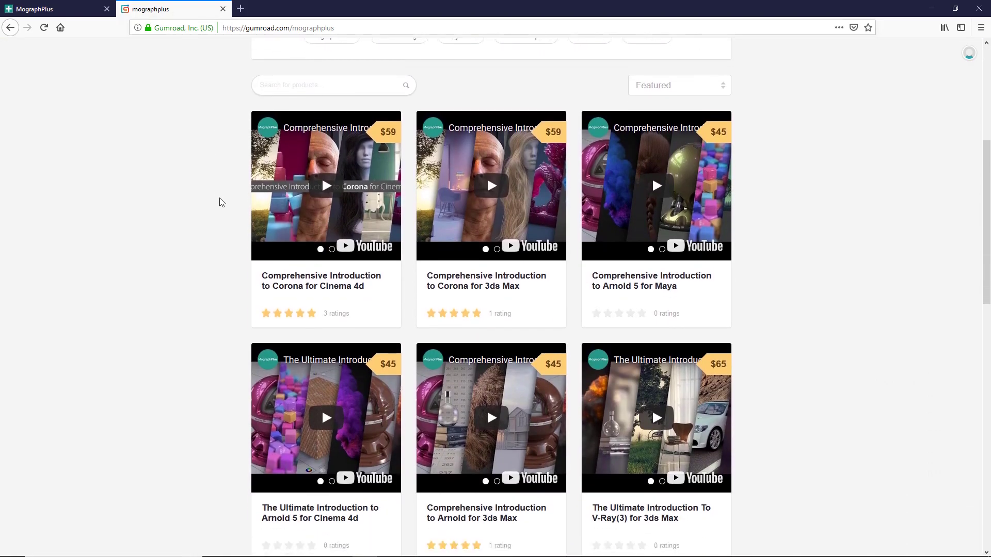
pyautogui.scroll(-1, 221, 202)
pyautogui.scroll(6, 221, 202)
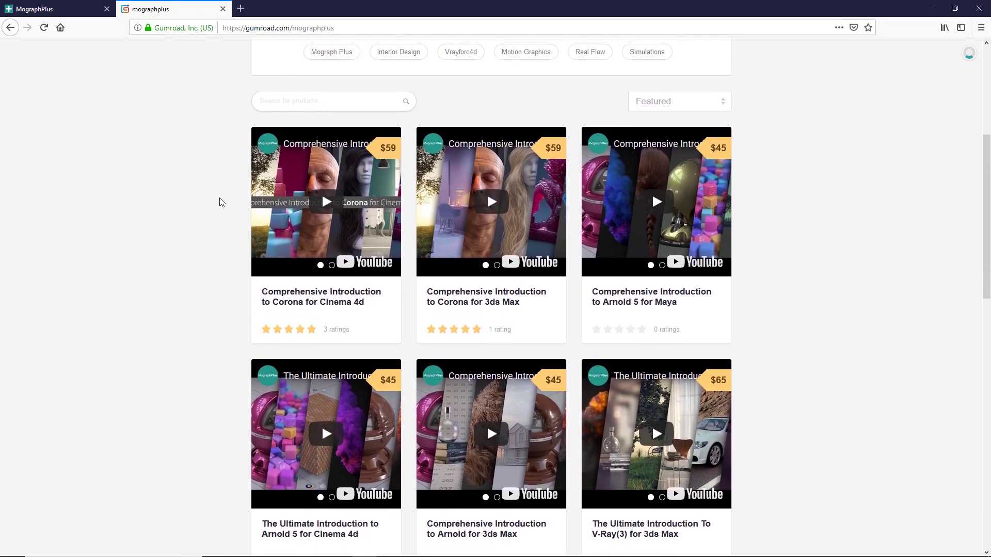